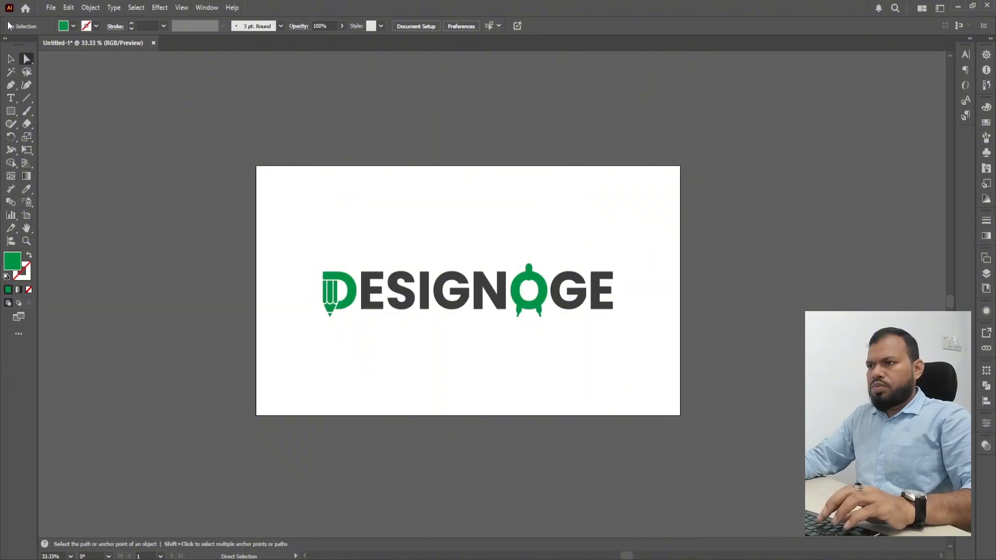
Export the DESIGNOGE logo artwork to the Downloads folder as an Autodesk RealDWG (*.DXF) file named logo.
left_click(51, 8)
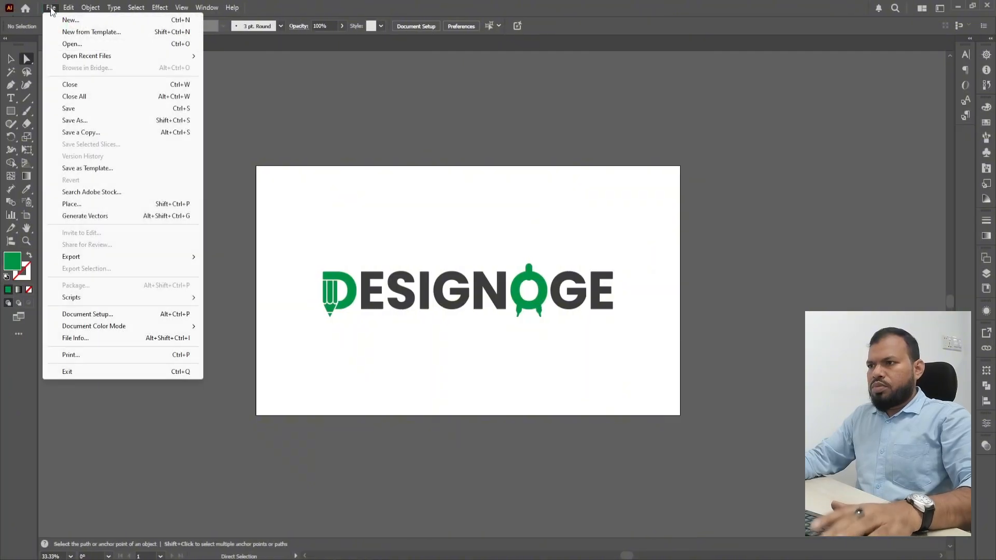
mouse_move(119, 256)
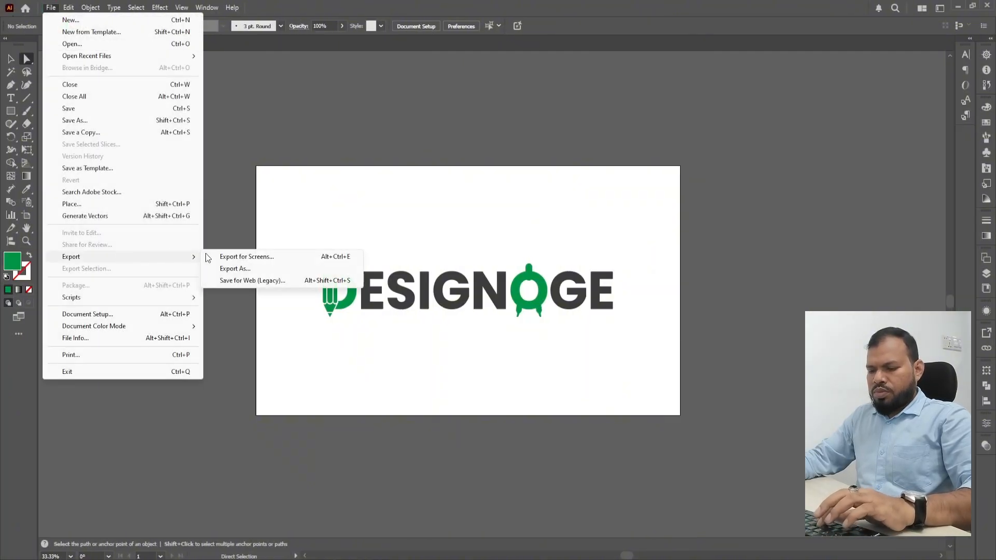
left_click(235, 269)
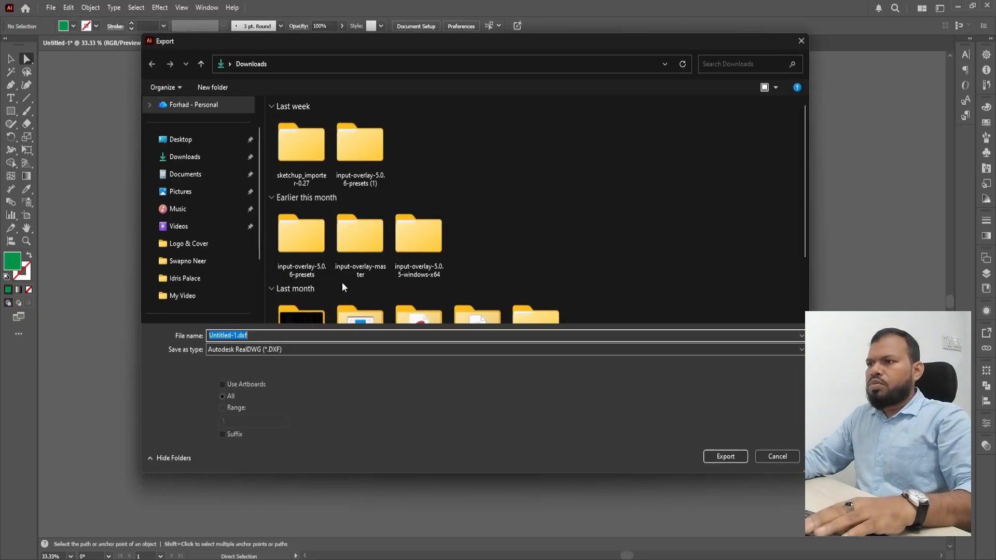
left_click(290, 352)
left_click(277, 363)
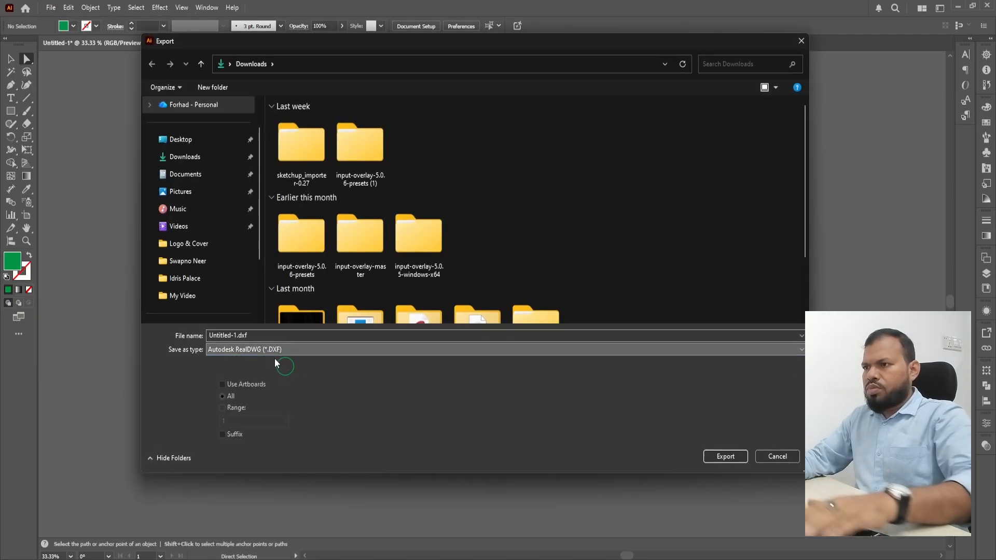
left_click(260, 336)
type("logo")
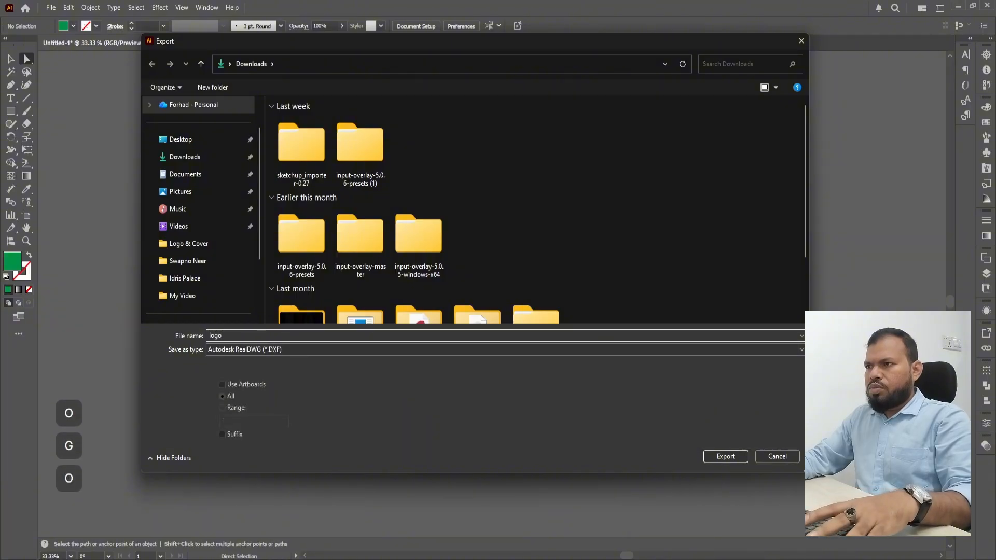
left_click(185, 157)
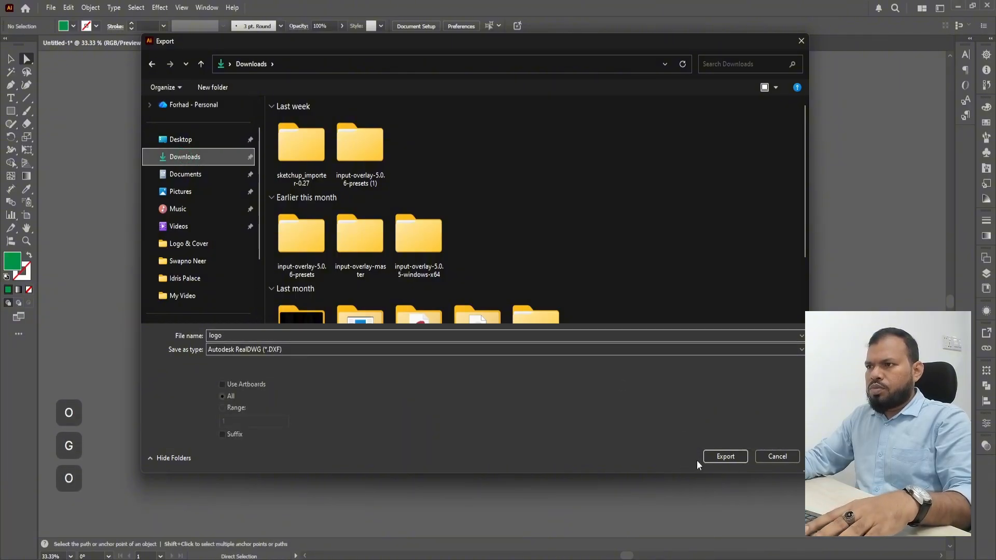
left_click(713, 459)
left_click(519, 415)
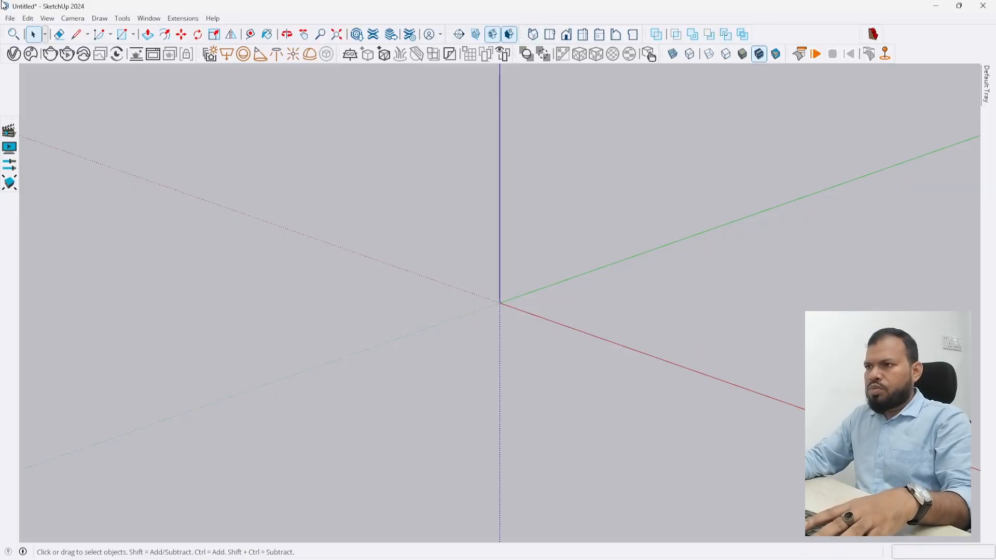
Switch to SketchUp, import logo.dxf from the Downloads folder and dismiss the import results.
left_click(10, 18)
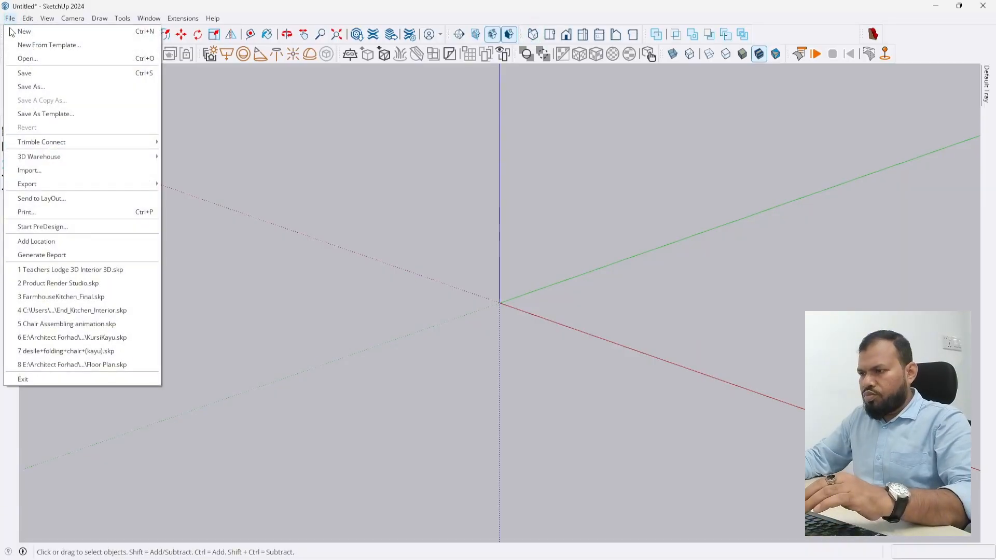
left_click(29, 171)
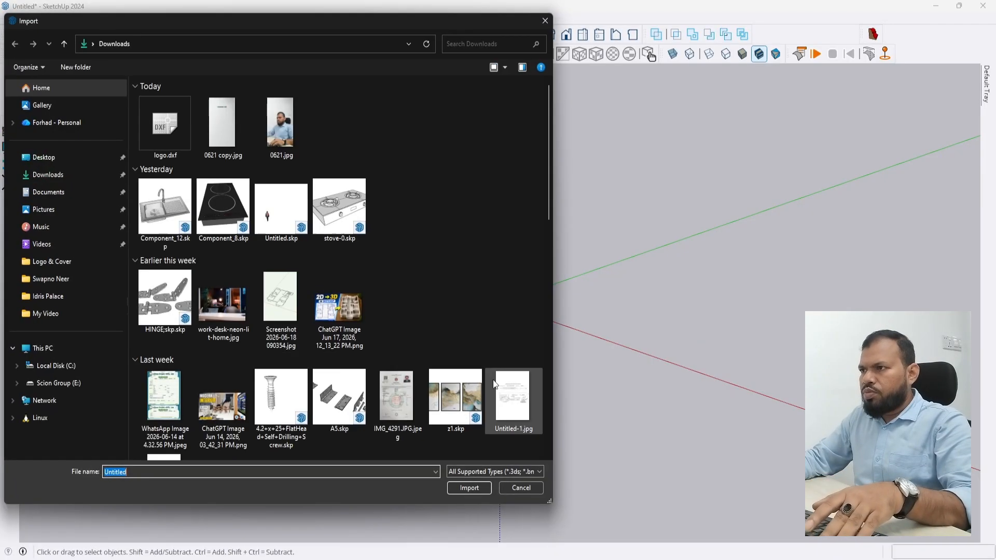
double_click(170, 130)
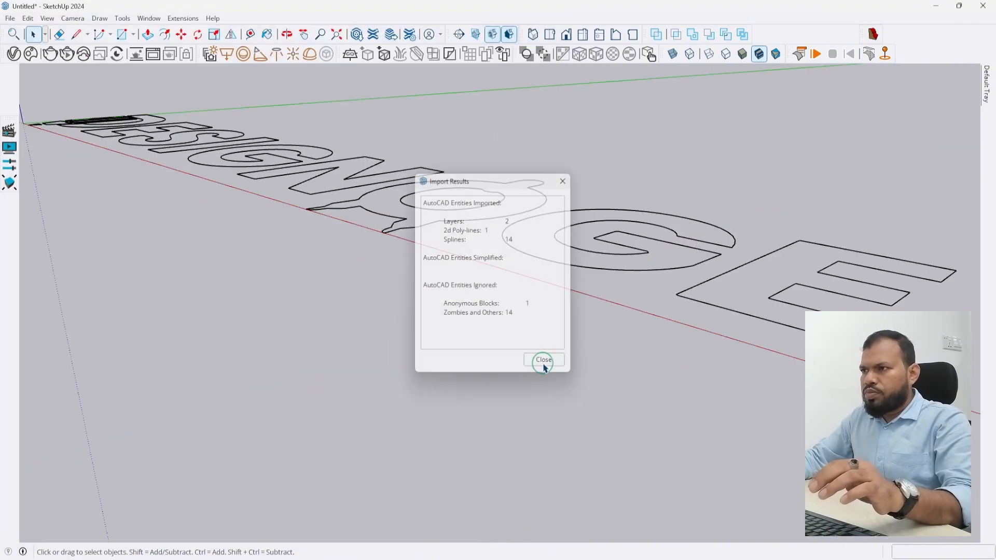
left_click(542, 365)
Explode the imported DESIGNOGE logo component into separate edges.
scroll(571, 363, "down", 4)
middle_click_drag(380, 314, 583, 396)
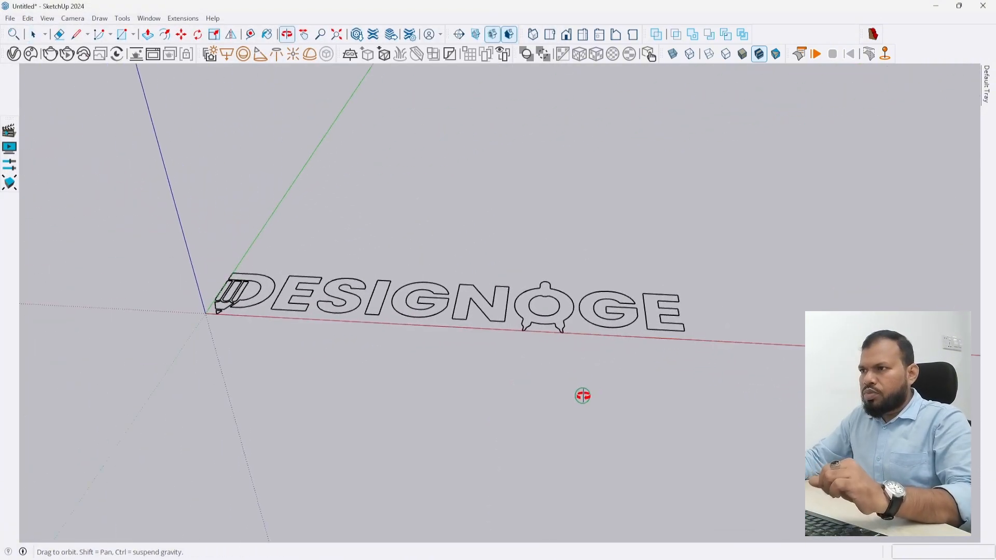
scroll(621, 374, "down", 1)
scroll(311, 322, "up", 6)
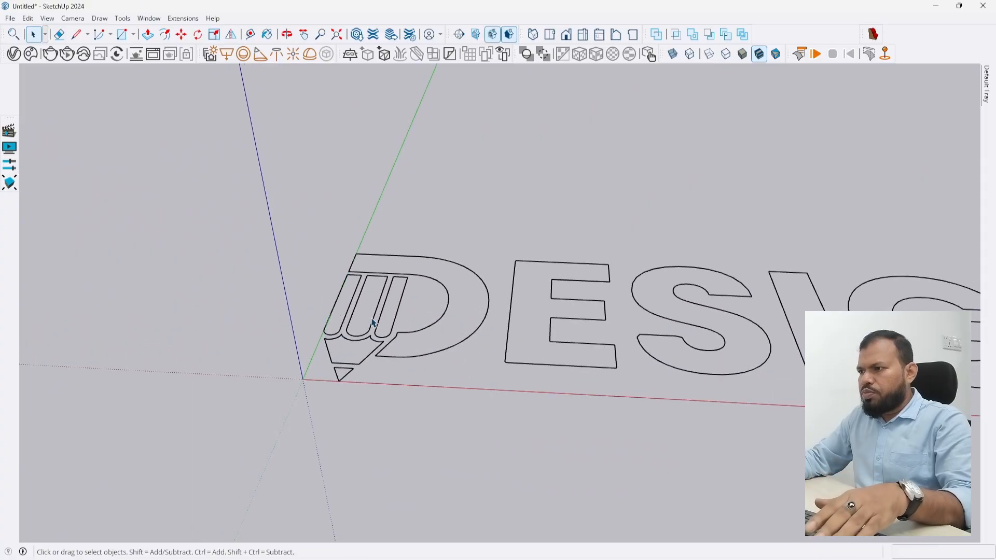
left_click(397, 322)
right_click(398, 322)
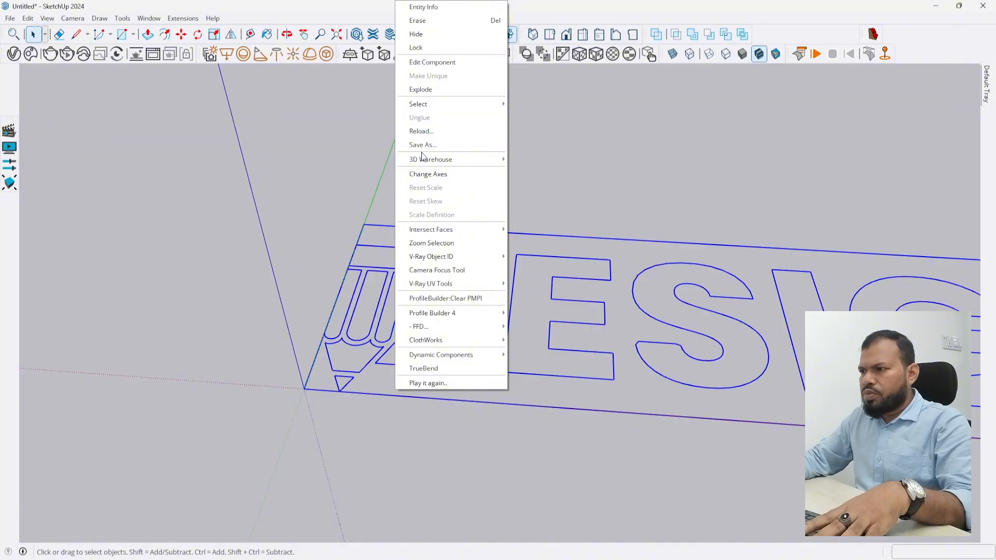
left_click(422, 90)
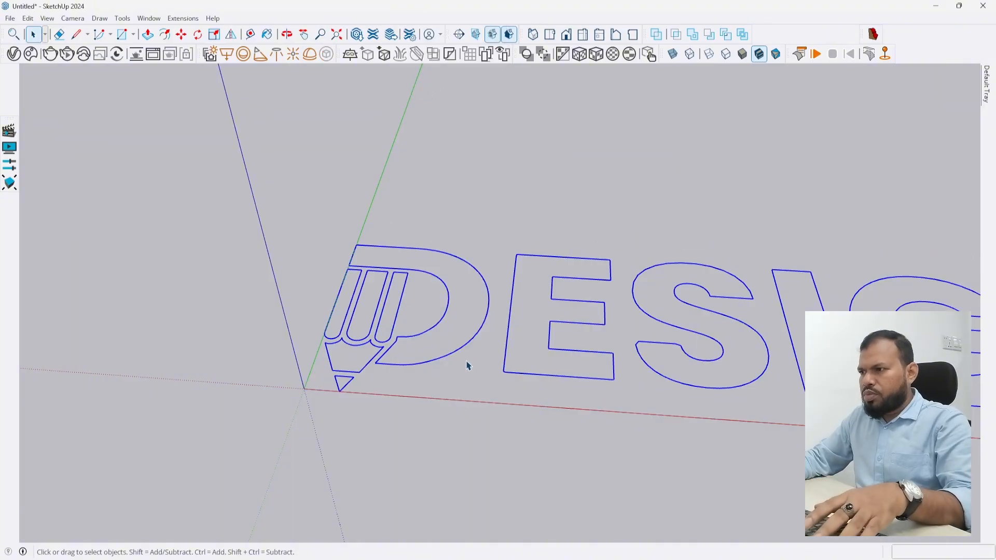
Weld the edges of the letter D's outline and, separately, of the pencil stripe nearest the D's curve.
key("ctrl+a")
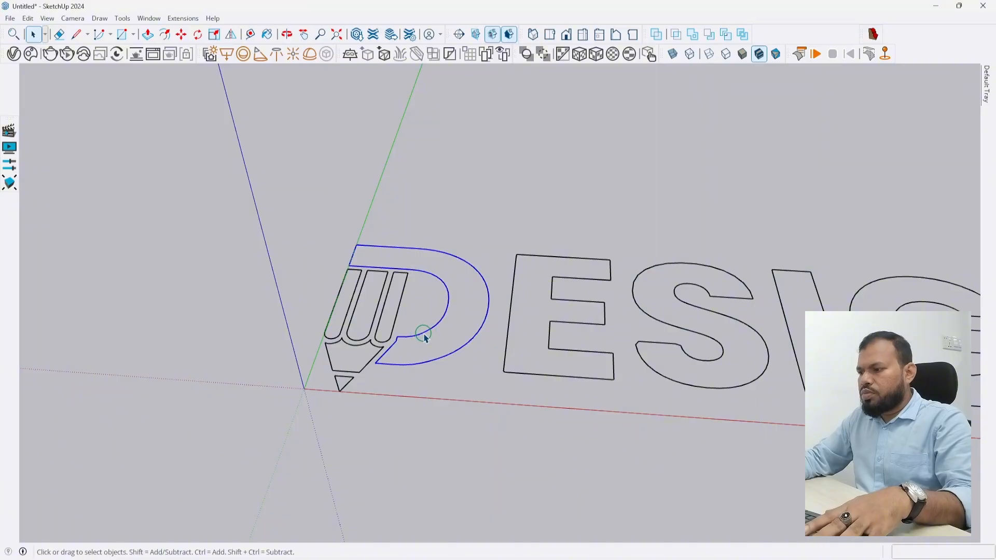
right_click(424, 337)
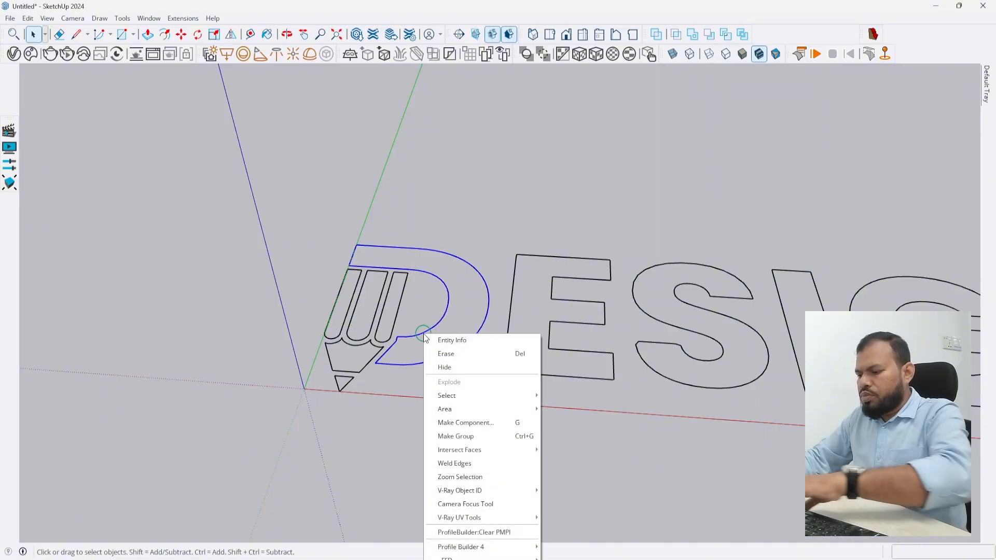
left_click(445, 463)
scroll(397, 322, "up", 2)
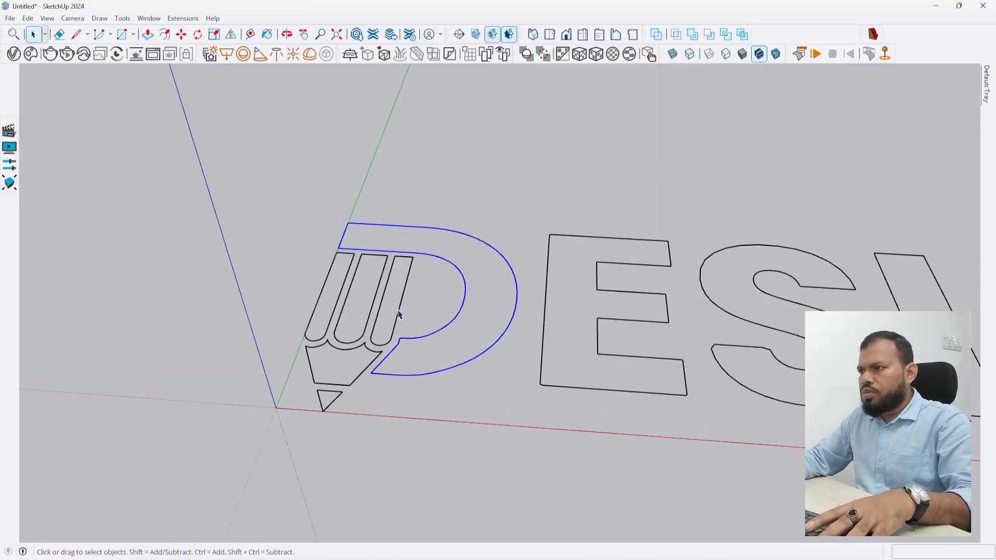
right_click(399, 311)
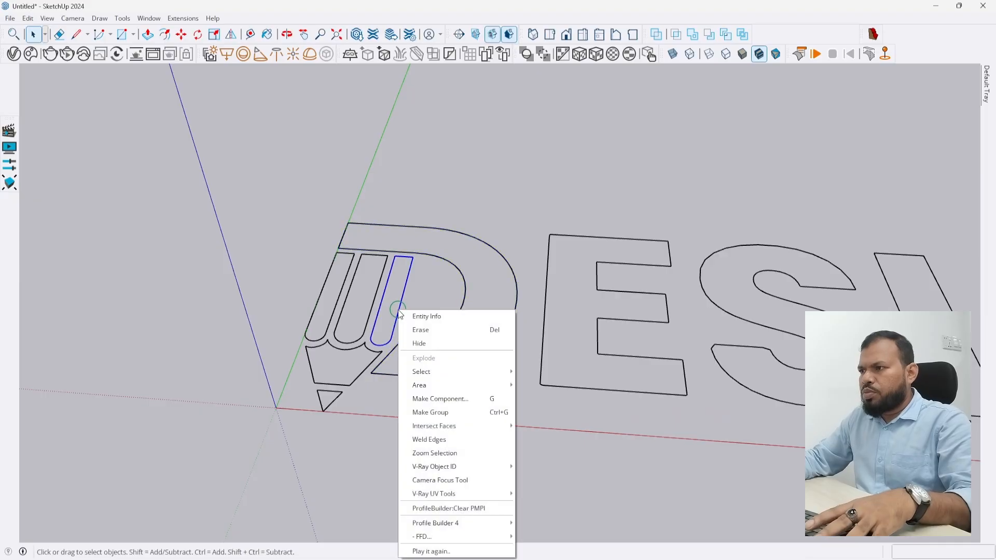
left_click(430, 442)
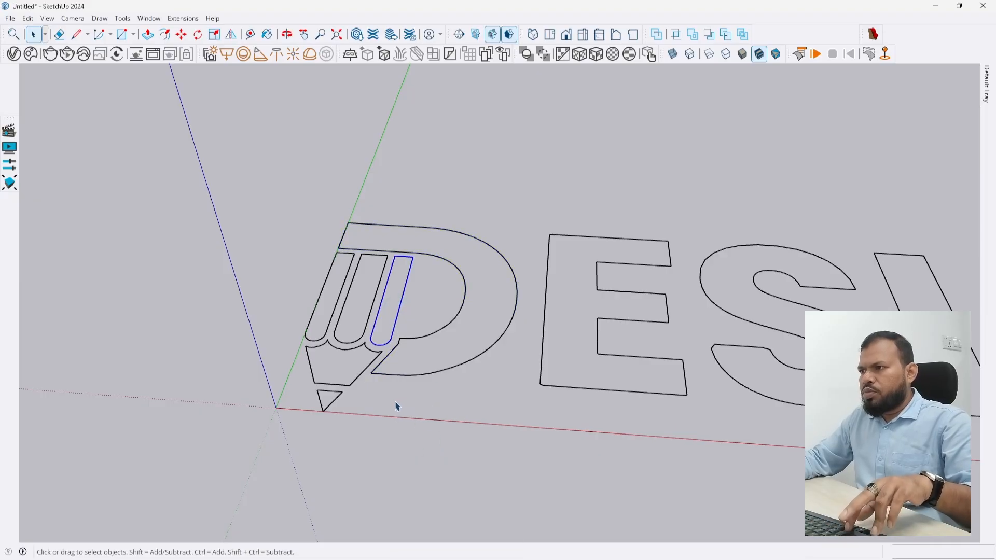
left_click(403, 320)
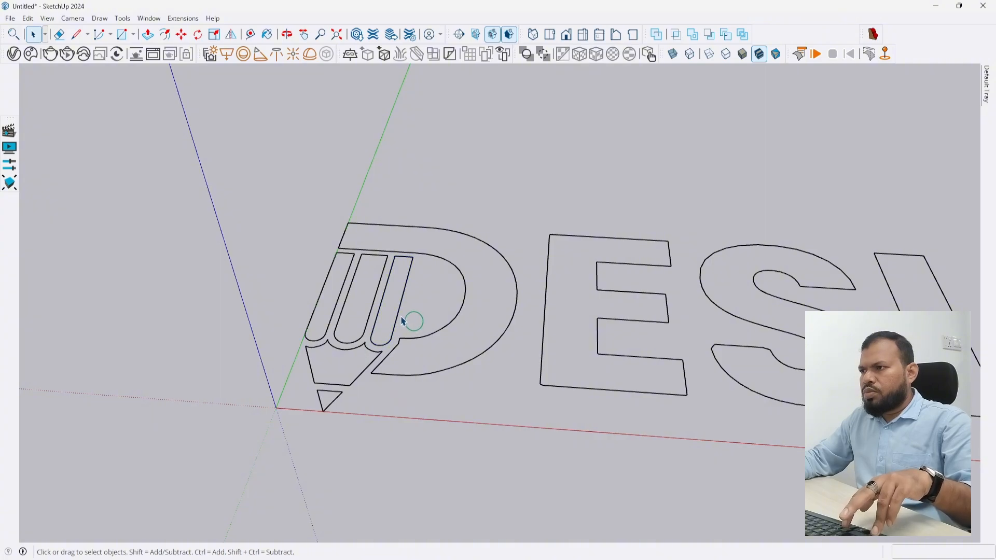
left_click(398, 318)
scroll(435, 338, "up", 2)
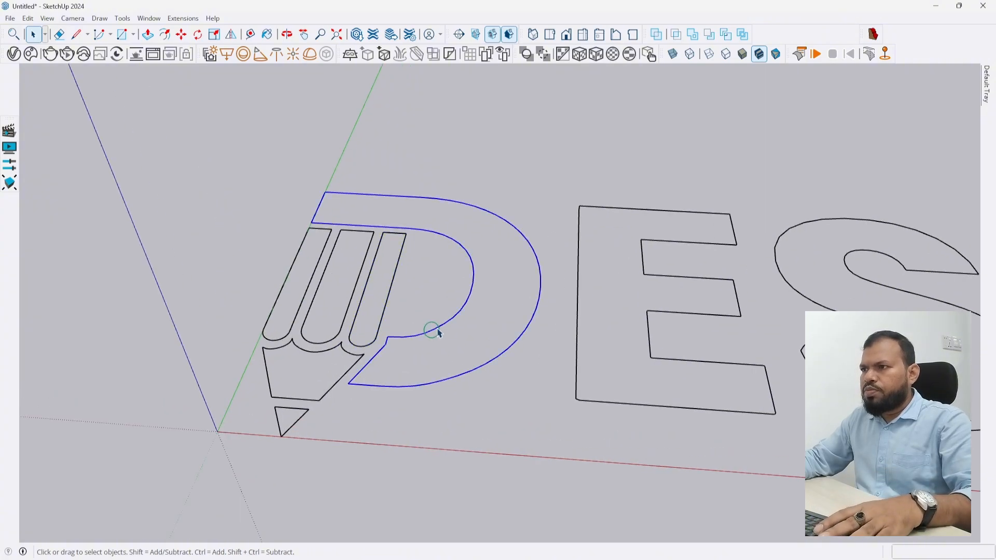
Weld the edges of the pencil's middle stripe and, separately, of its outer stripe beside the green axis.
left_click(354, 291)
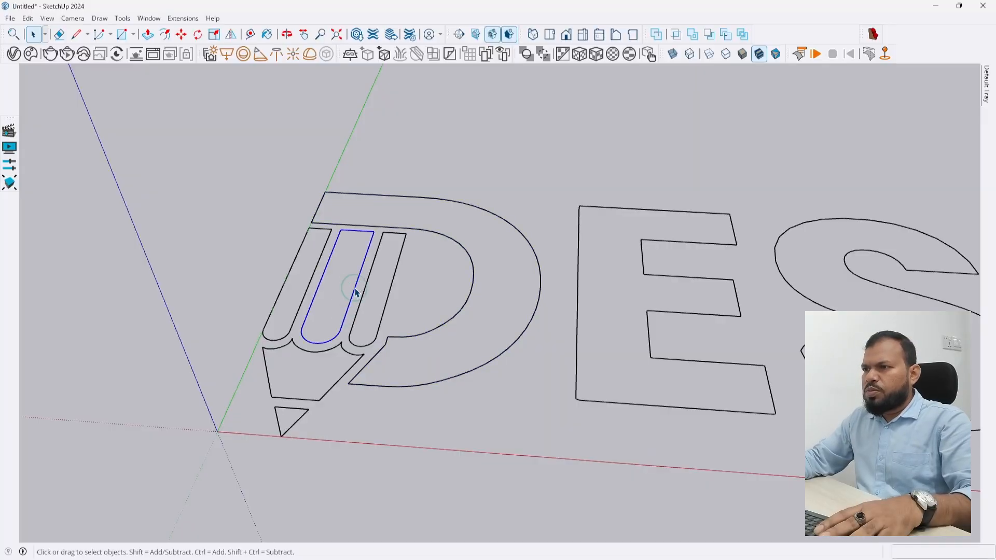
right_click(355, 289)
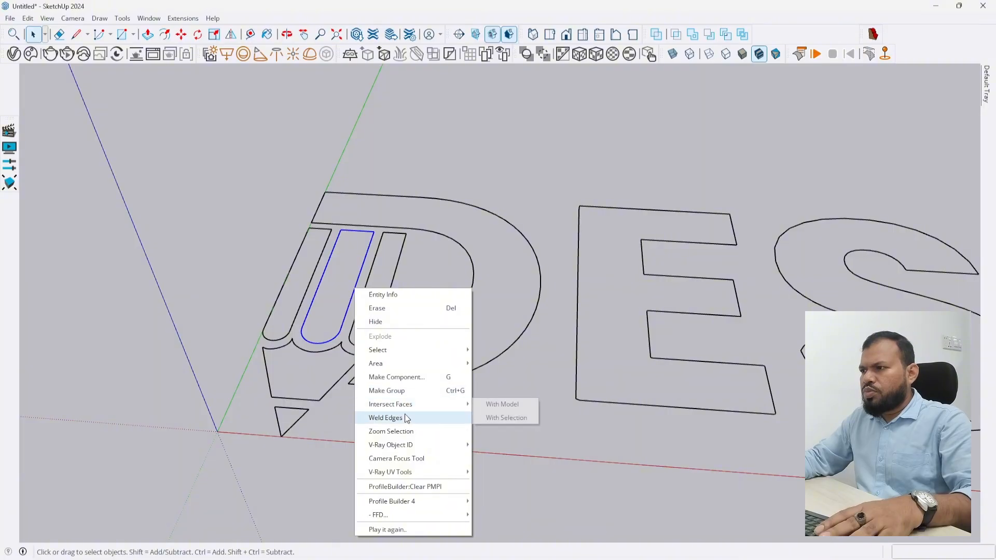
left_click(389, 419)
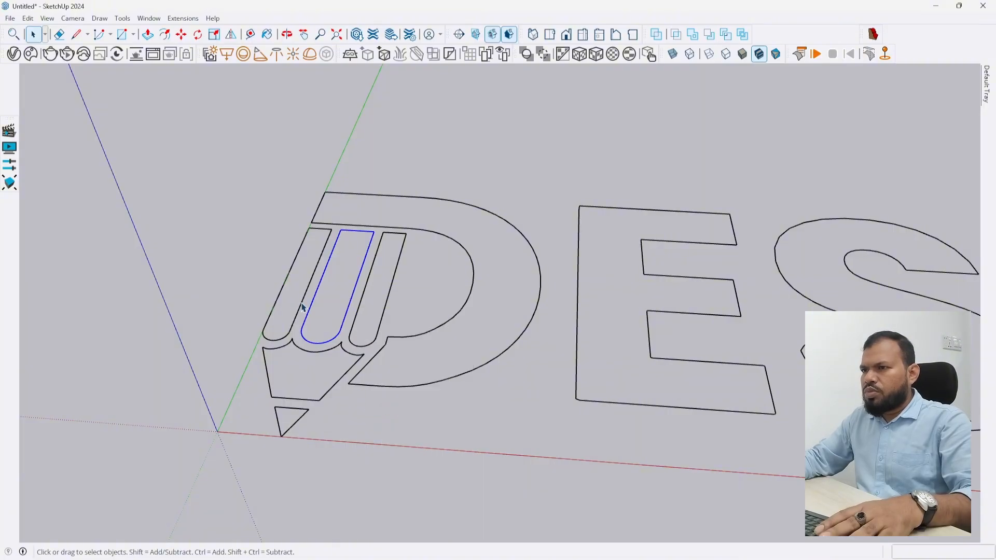
right_click(301, 307)
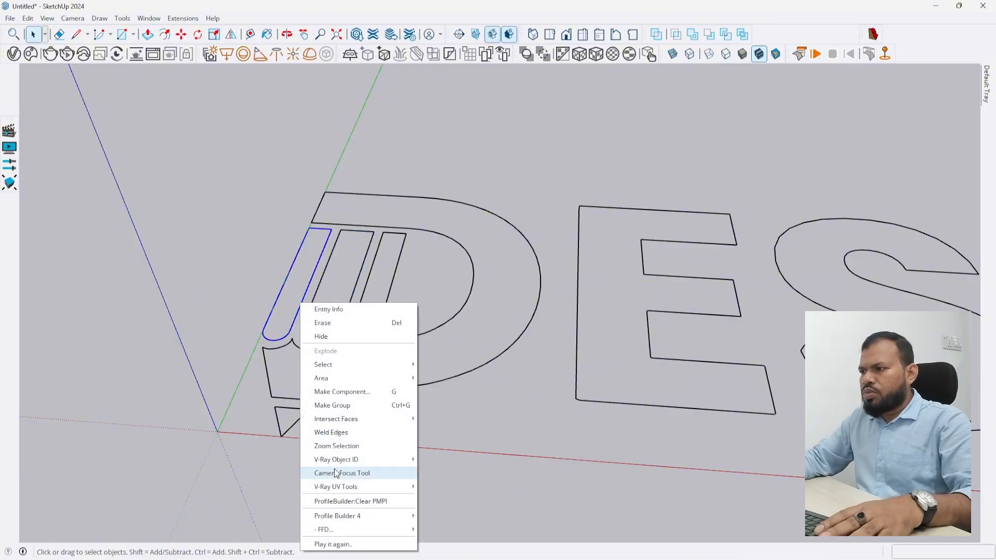
left_click(336, 432)
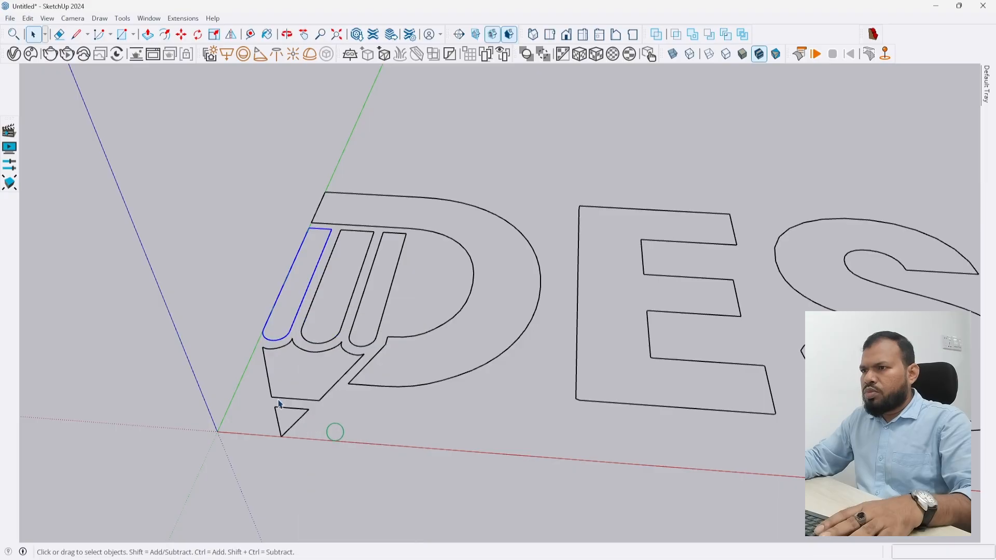
Weld the edges of the pencil's sharpened section below the stripes and, separately, of its triangular tip.
right_click(273, 353)
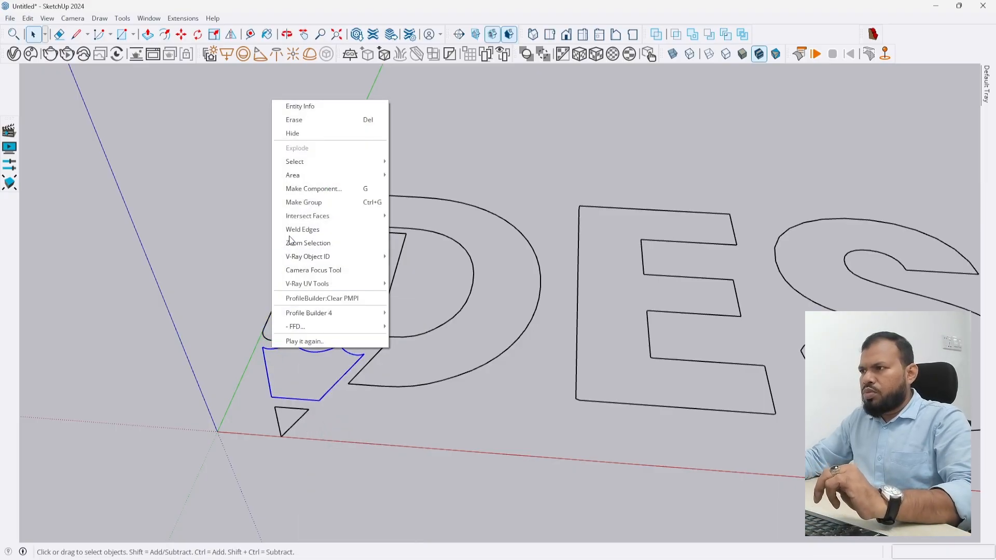
left_click(305, 230)
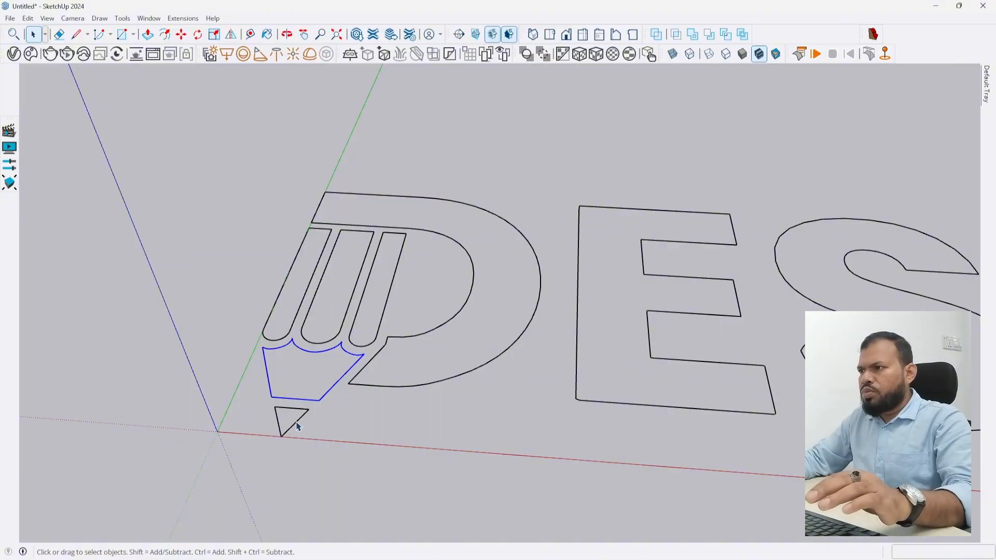
right_click(298, 426)
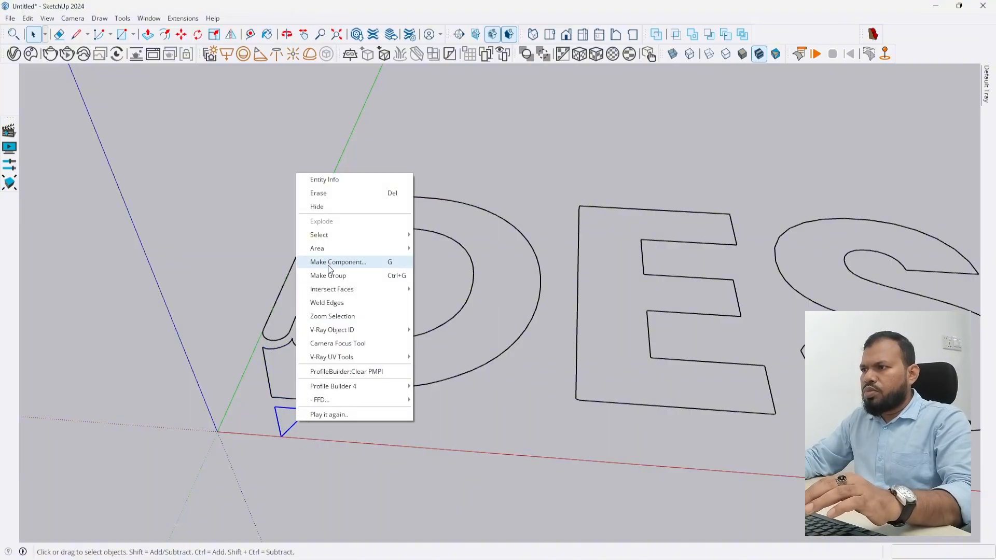
left_click(340, 305)
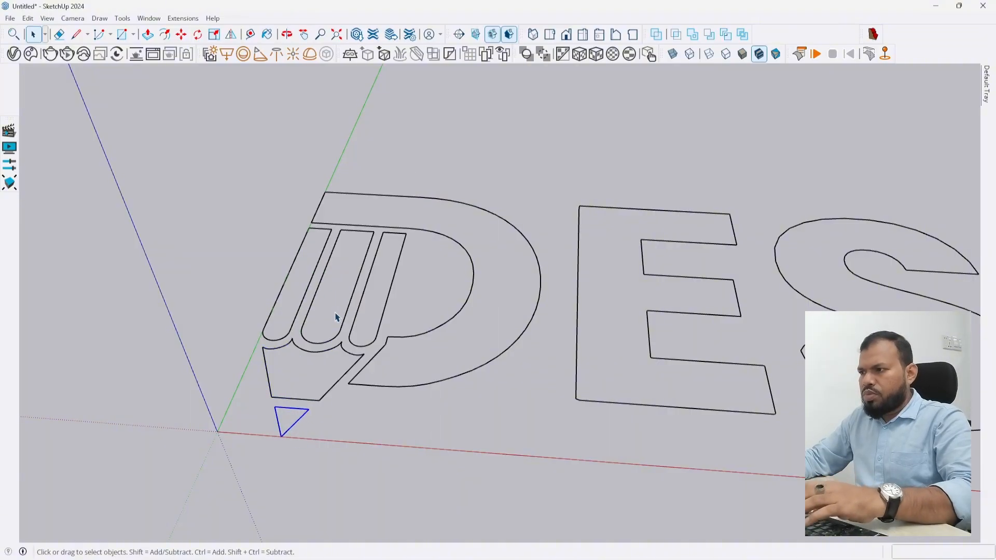
scroll(336, 317, "down", 2)
left_click(260, 376)
Weld the outline edges of the first letter E and, separately, of the letter S.
scroll(260, 376, "down", 2)
scroll(492, 361, "up", 2)
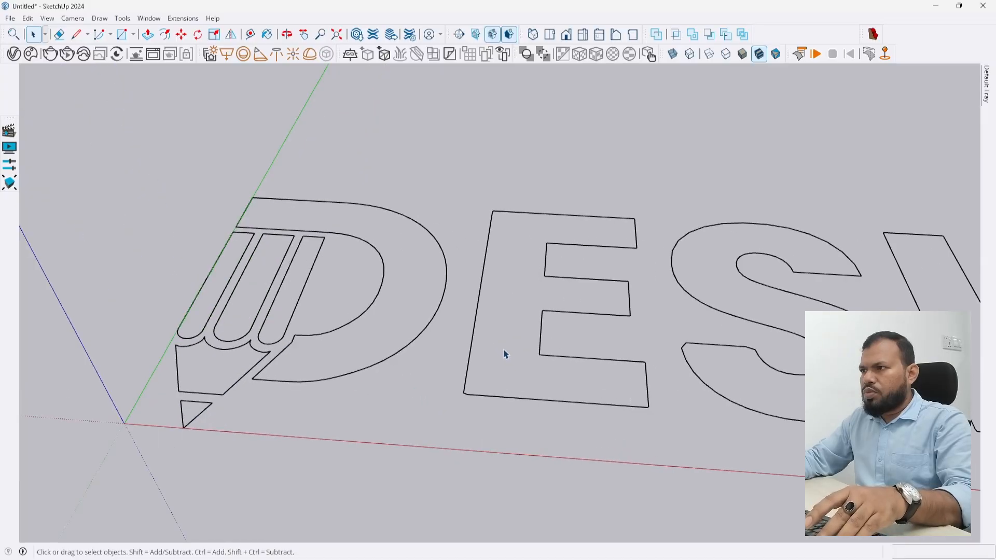
right_click(475, 315)
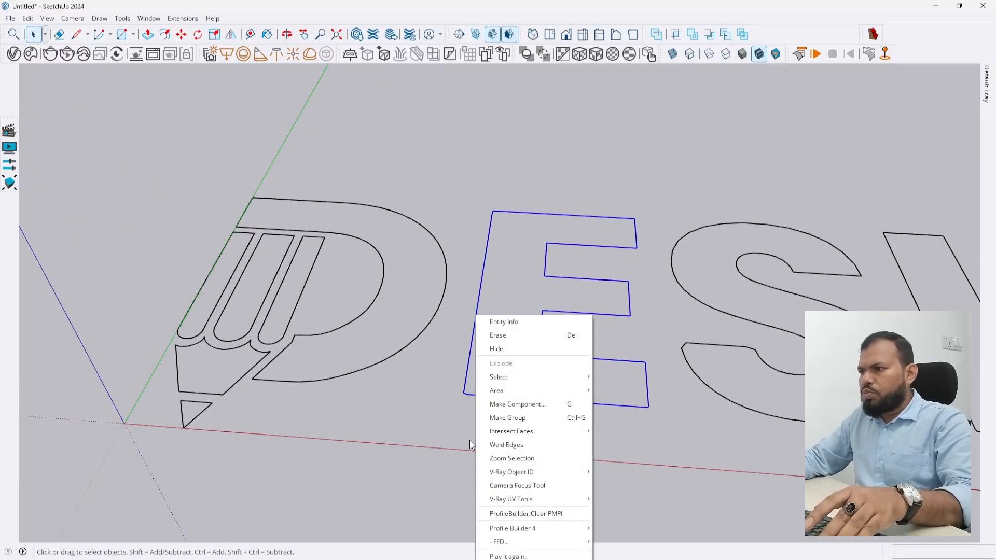
left_click(509, 445)
scroll(498, 311, "down", 3)
scroll(497, 307, "up", 2)
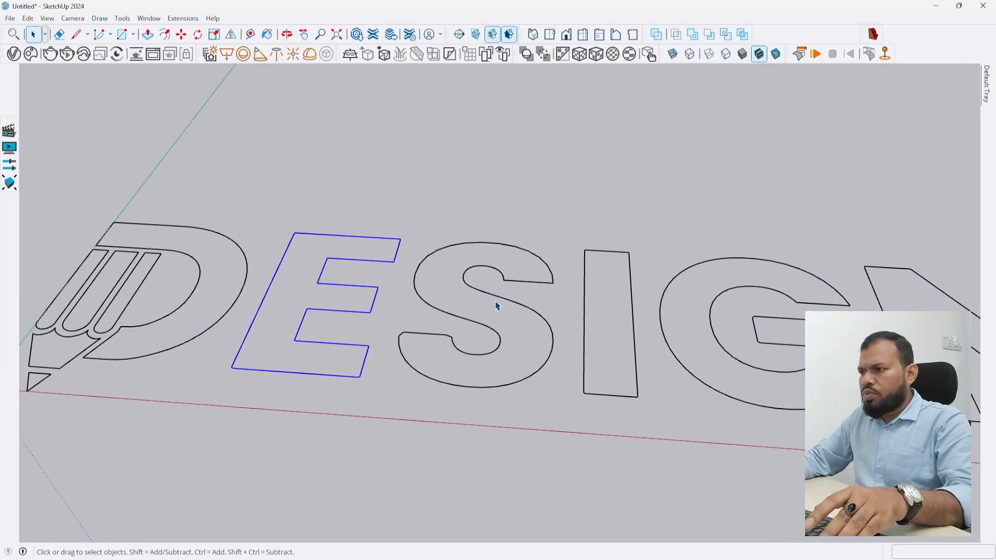
right_click(492, 299)
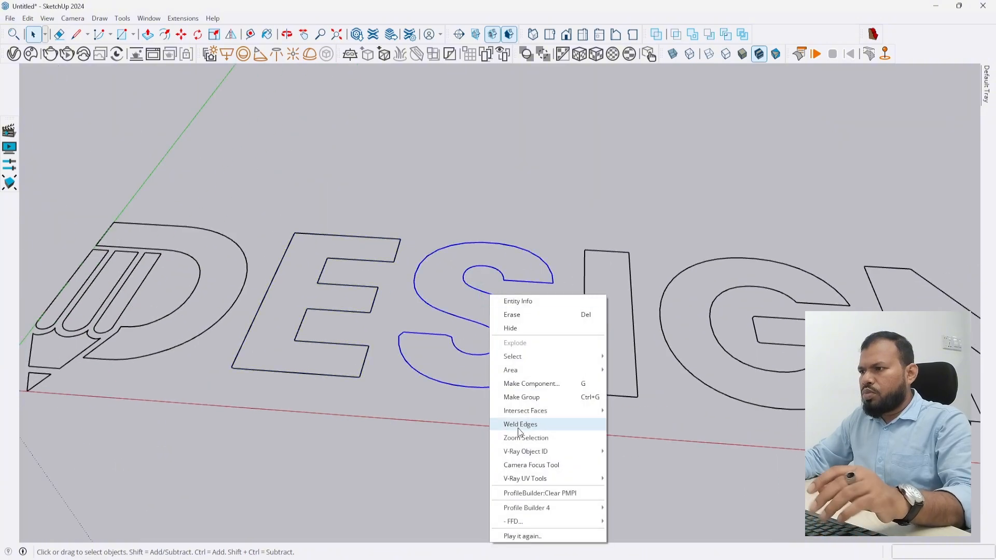
left_click(513, 423)
scroll(525, 394, "down", 2)
scroll(547, 329, "up", 2)
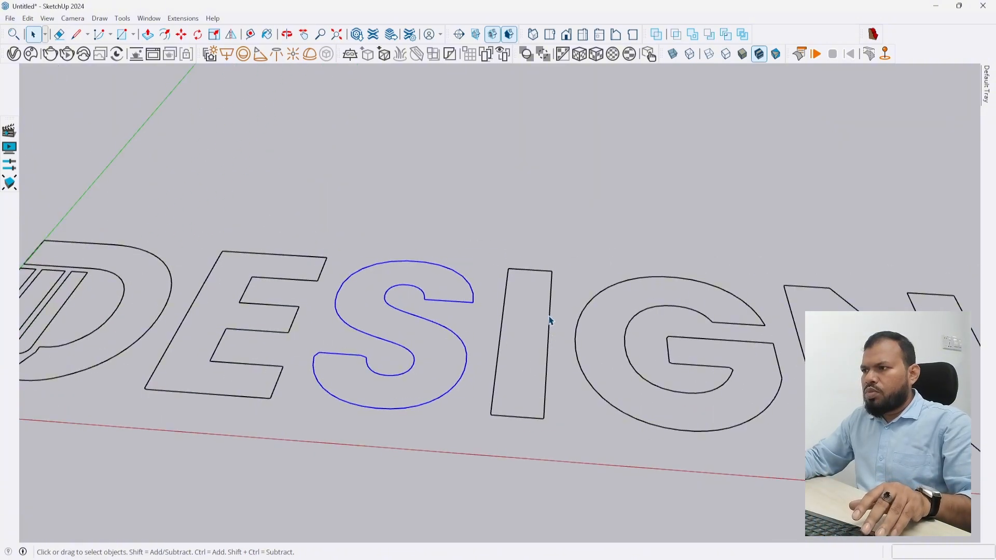
Weld the outline edges of the letter I and, separately, of the first letter G.
right_click(549, 317)
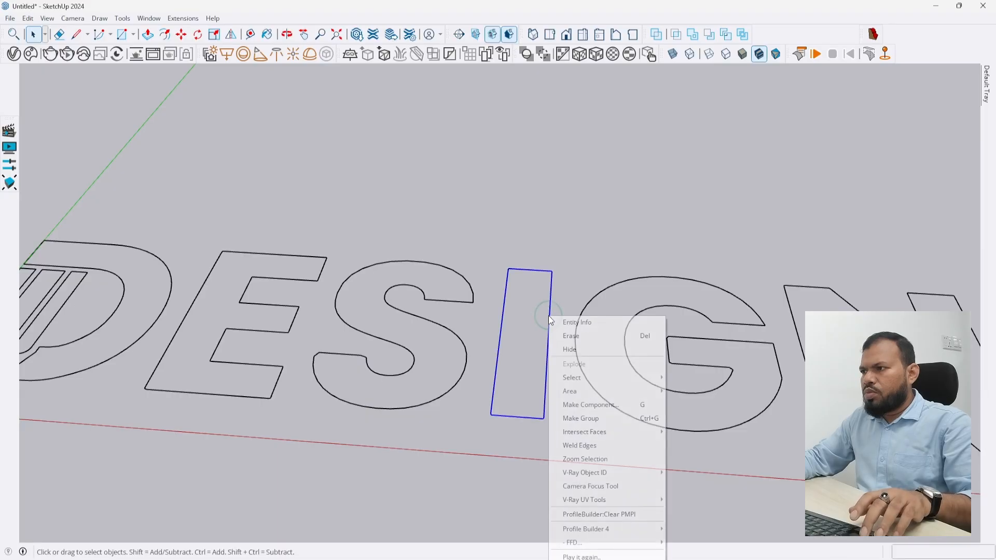
left_click(585, 448)
scroll(621, 356, "down", 2)
scroll(621, 356, "up", 3)
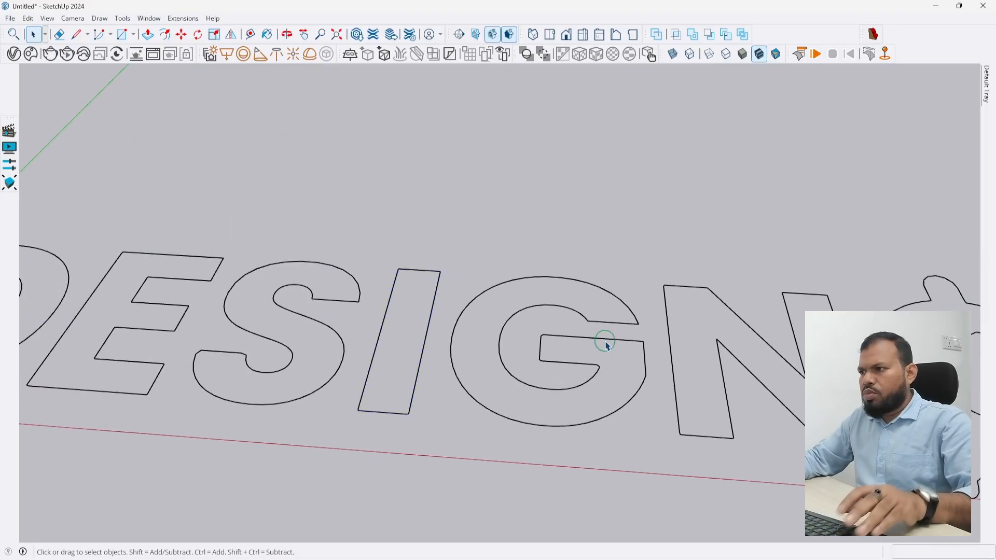
right_click(606, 342)
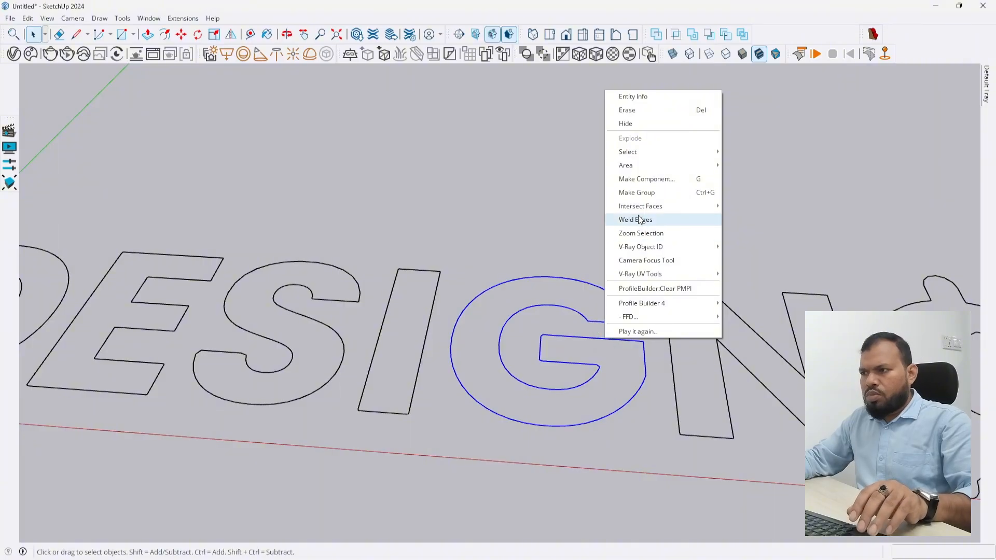
left_click(639, 222)
scroll(639, 320, "down", 2)
scroll(640, 320, "up", 2)
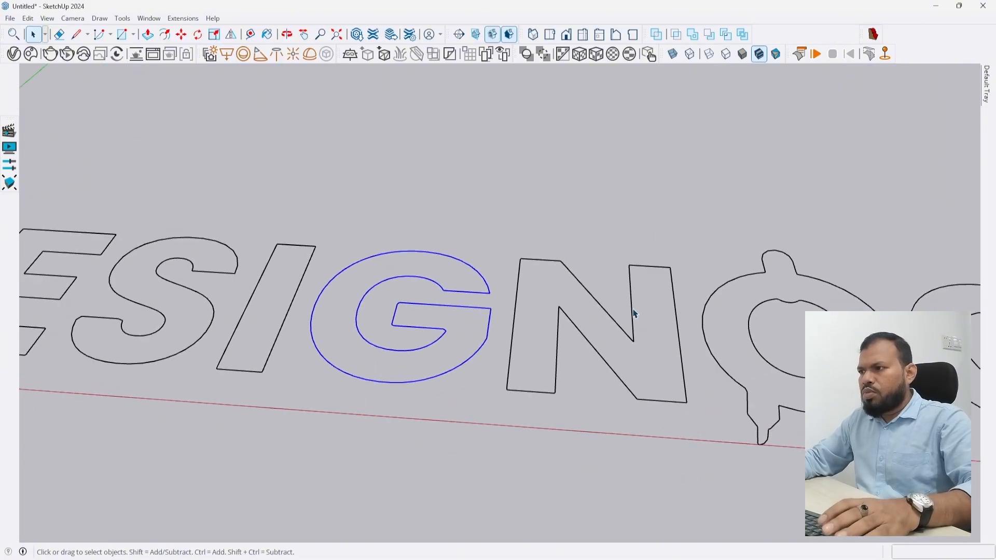
Weld the outline edges of the letter N.
right_click(632, 311)
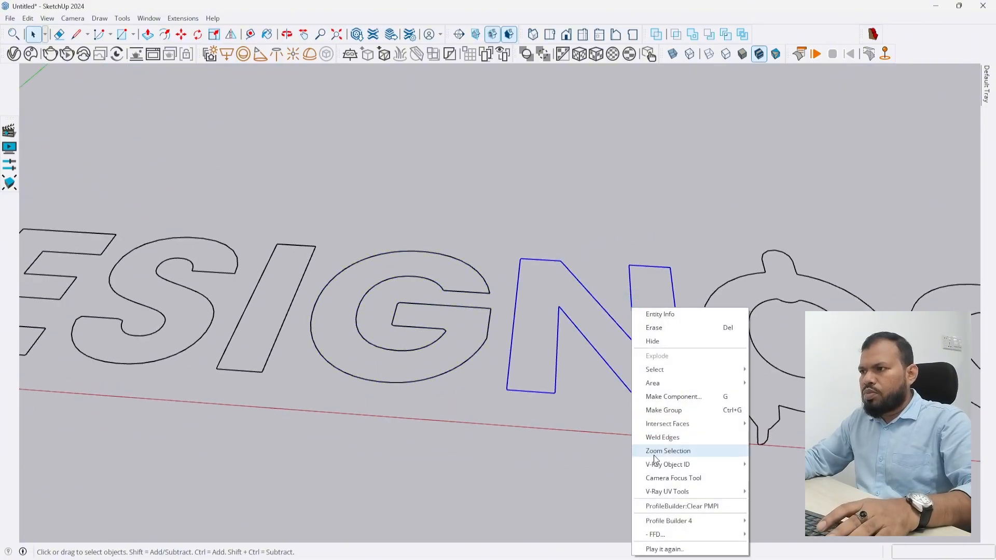
left_click(654, 439)
scroll(623, 349, "down", 3)
scroll(586, 342, "up", 3)
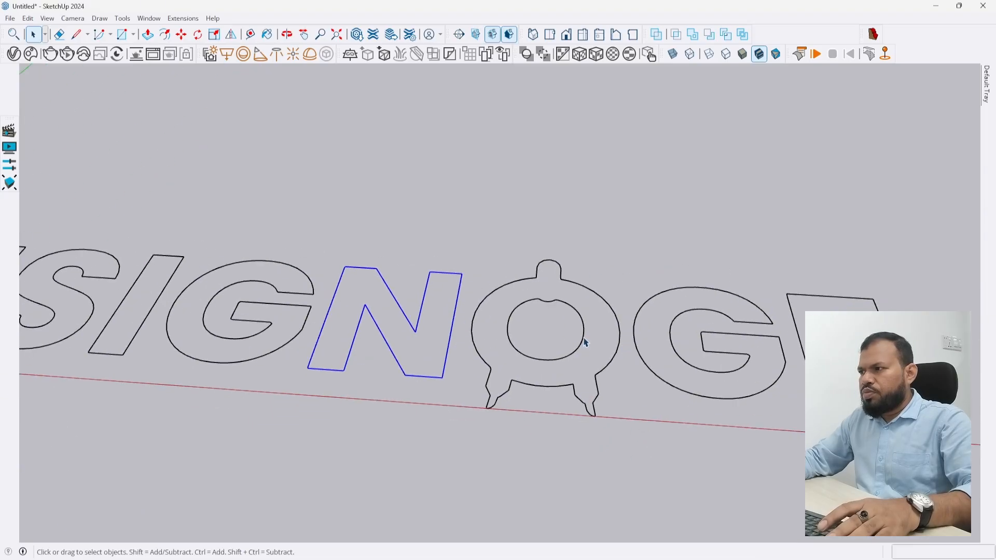
Weld the edges of the letter O's inner contour and, separately, of its outer contour with the legs.
right_click(583, 338)
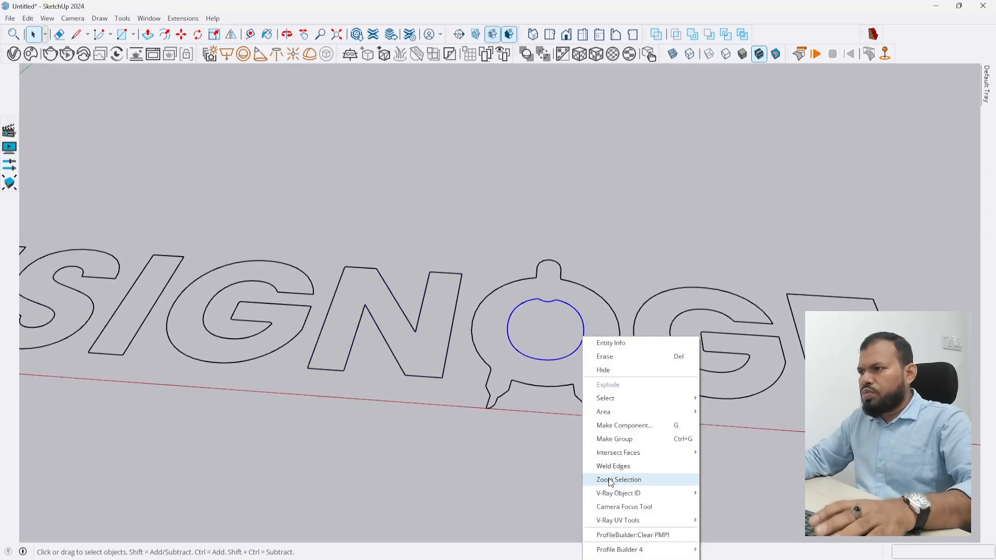
left_click(616, 465)
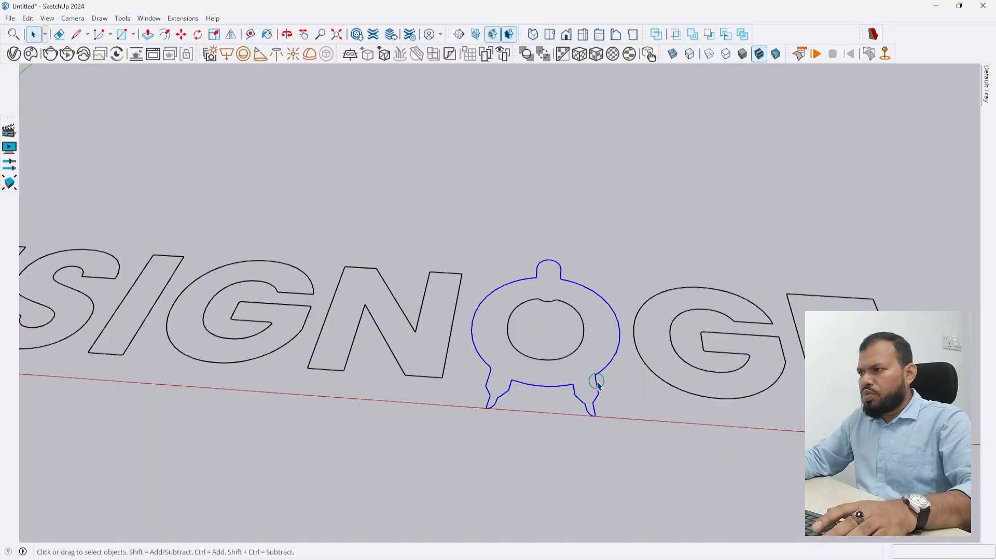
right_click(598, 385)
left_click(632, 263)
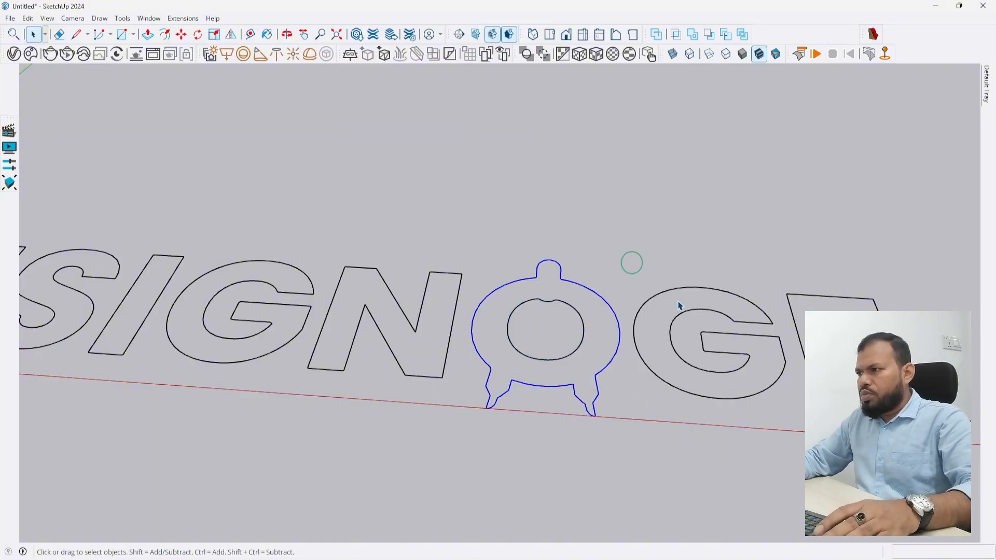
Weld the outline edges of the second letter G and, separately, of the last letter E.
right_click(685, 315)
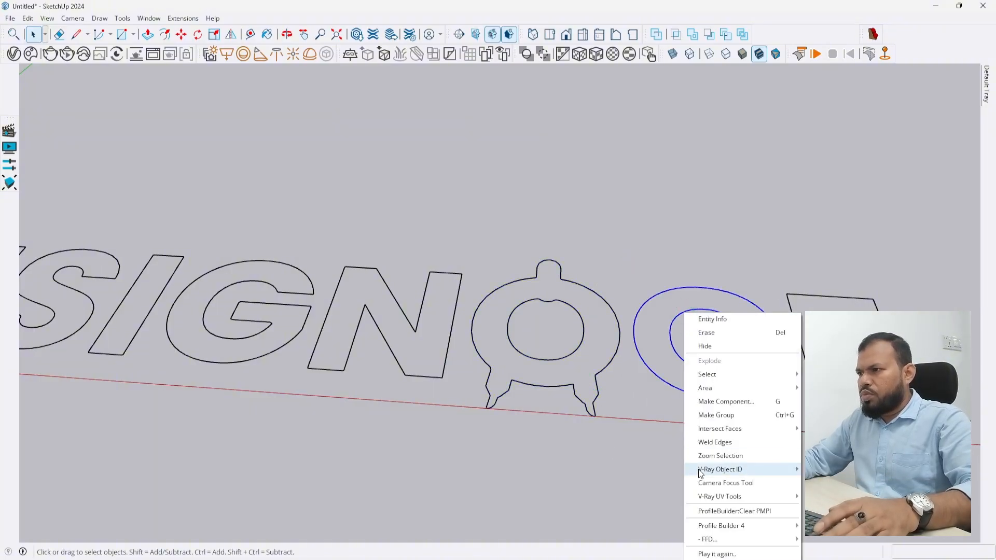
left_click(708, 443)
scroll(749, 370, "down", 2)
scroll(750, 370, "up", 2)
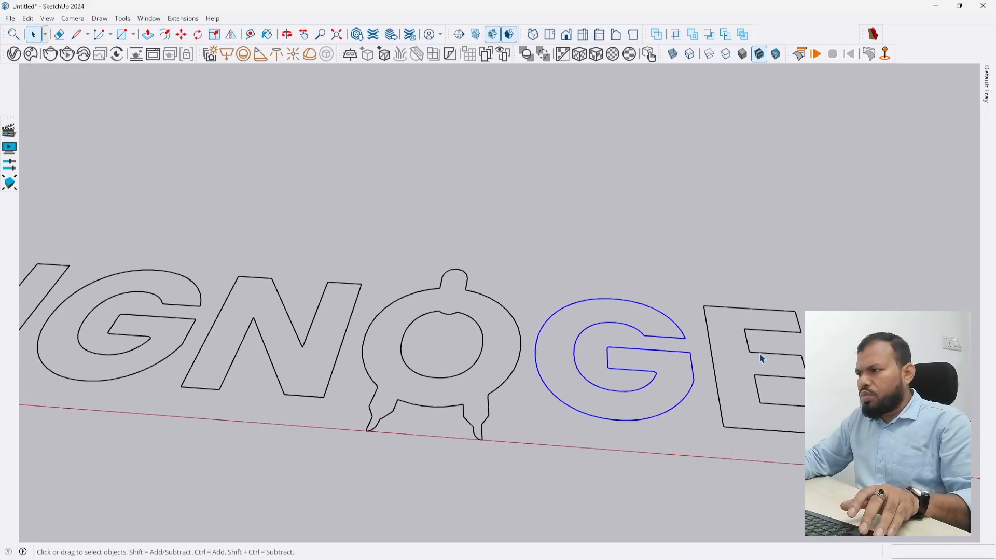
right_click(761, 357)
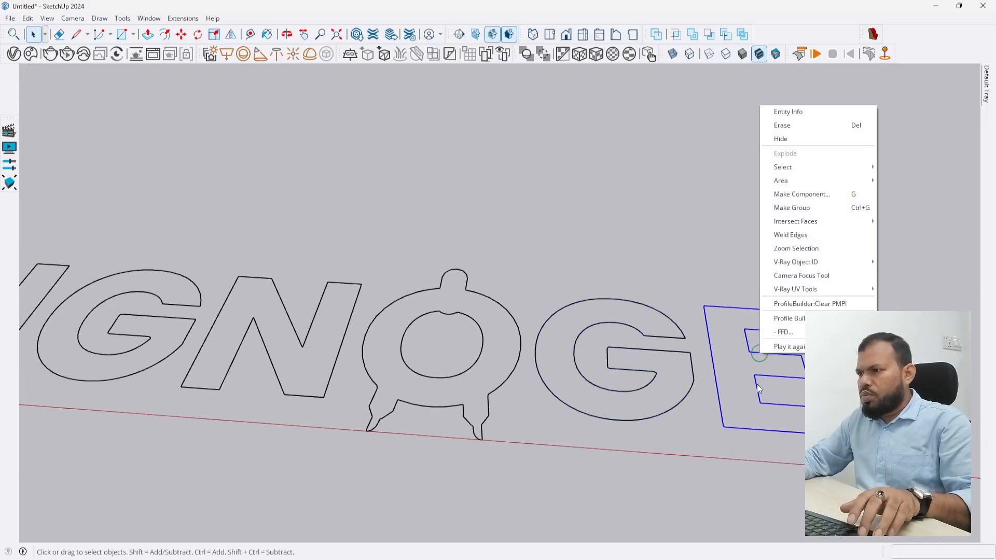
left_click(794, 236)
Create faces in the pencil's middle stripe and the stripe nearest the D's curve by tracing a short line over each one's upper edge.
scroll(831, 332, "down", 2)
scroll(737, 342, "down", 2)
scroll(418, 335, "up", 6)
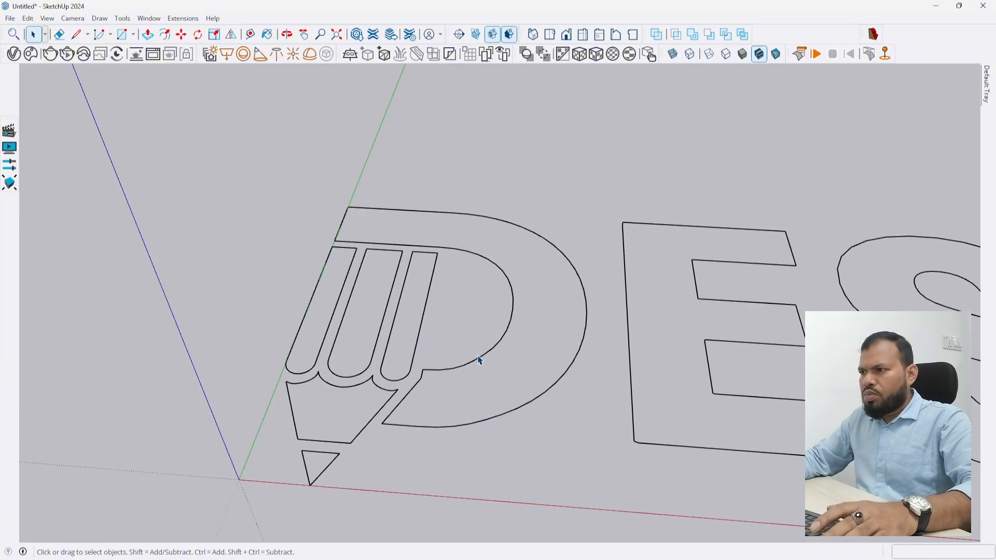
scroll(363, 223, "up", 2)
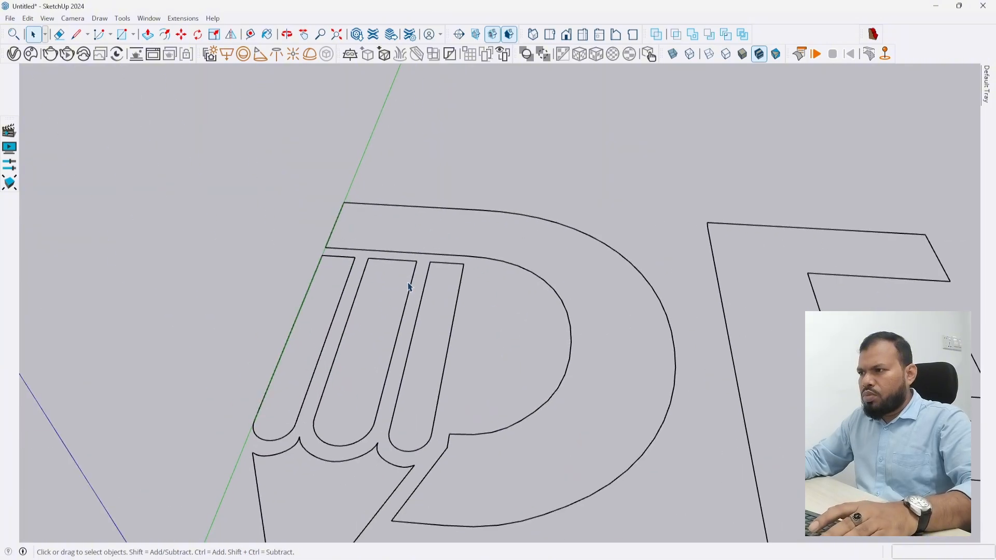
key("l")
scroll(387, 262, "up", 2)
left_click(378, 257)
left_click(389, 257)
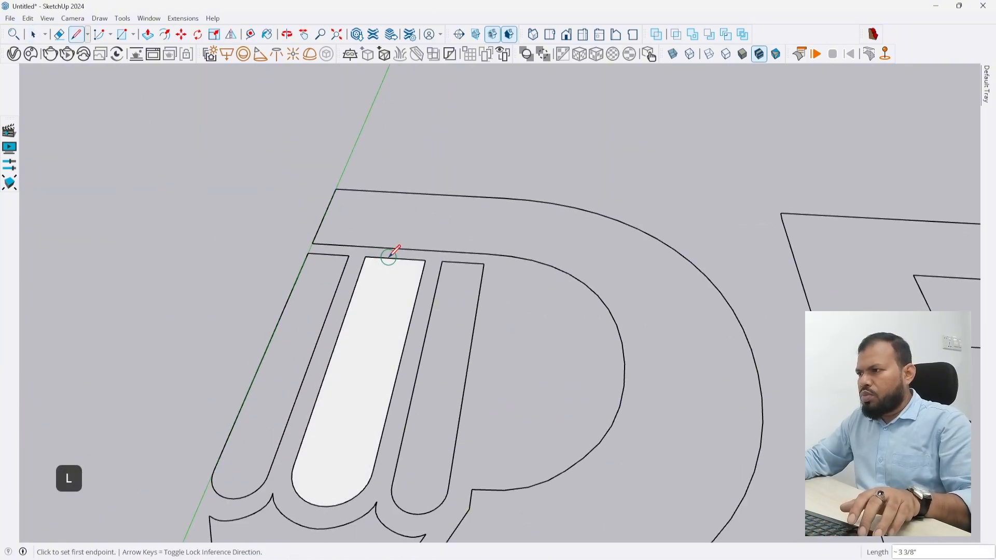
left_click(454, 262)
left_click(460, 264)
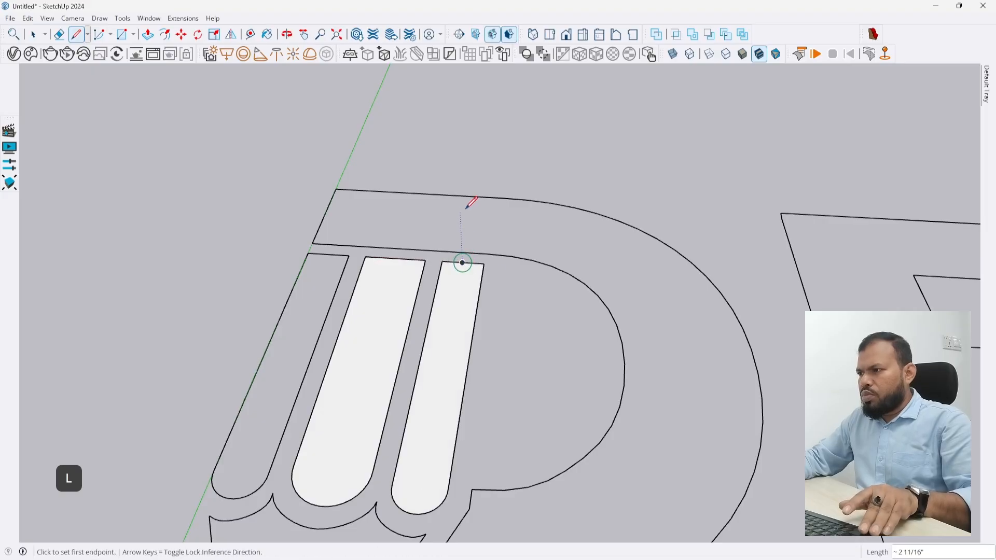
Create faces in the pencil's sharpened section and triangular tip by tracing a short line over one edge of each.
scroll(454, 461, "up", 3)
left_click(418, 430)
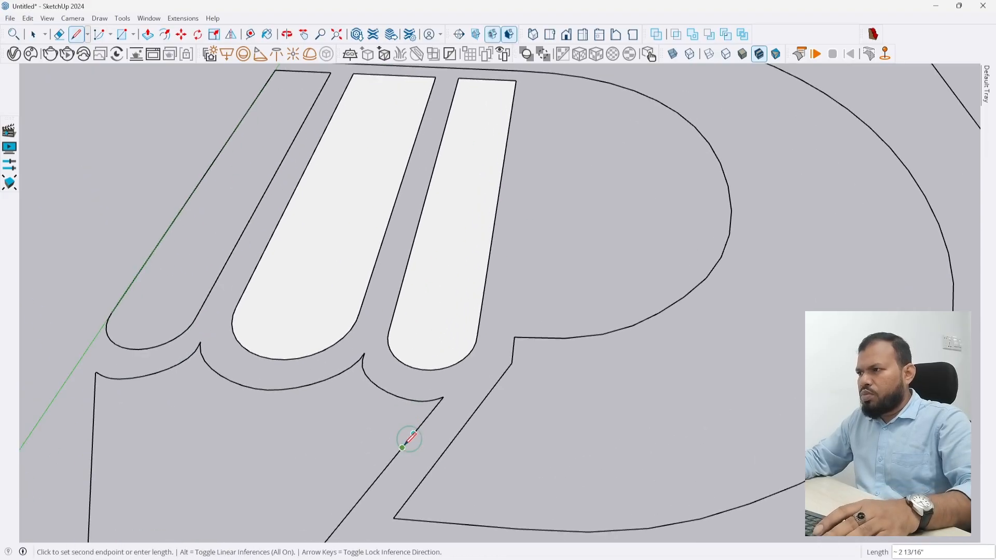
left_click(405, 445)
scroll(489, 346, "down", 4)
scroll(410, 424, "up", 2)
left_click(411, 427)
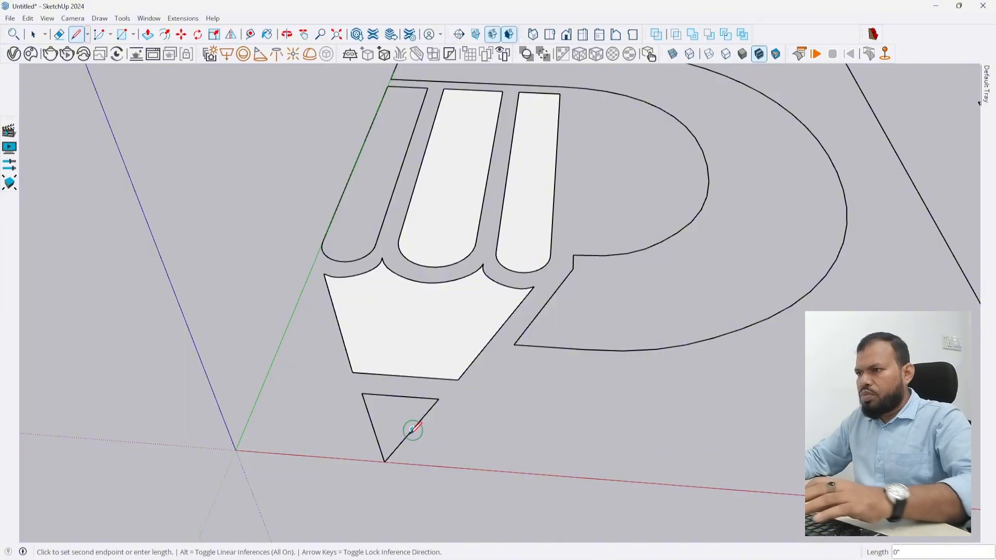
left_click(408, 436)
Create faces in the pencil stripe beside the green axis and in the letter D by tracing a short line over an edge of each.
scroll(467, 436, "down", 2)
scroll(380, 238, "up", 3)
left_click(372, 247)
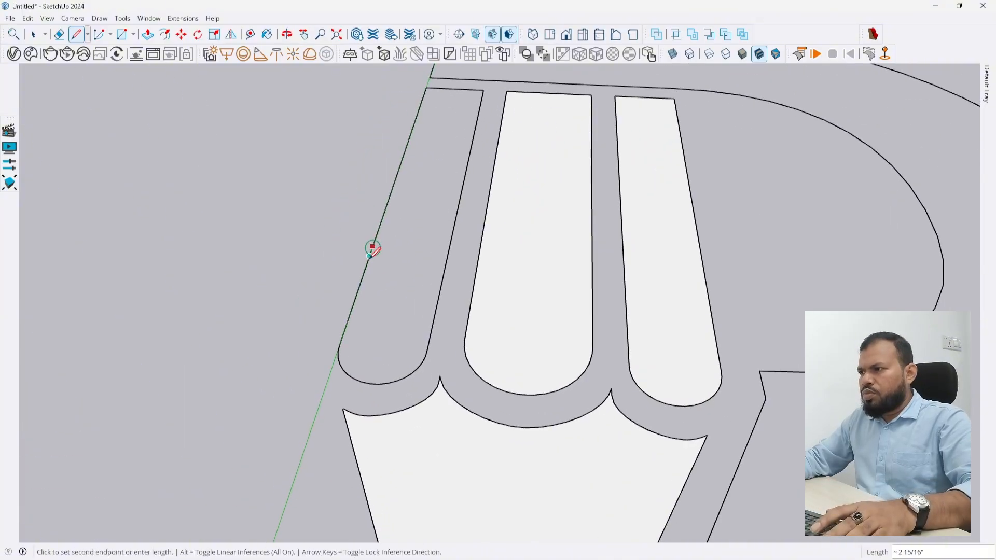
left_click(363, 256)
scroll(461, 367, "down", 1)
scroll(565, 325, "up", 1)
scroll(408, 398, "up", 2)
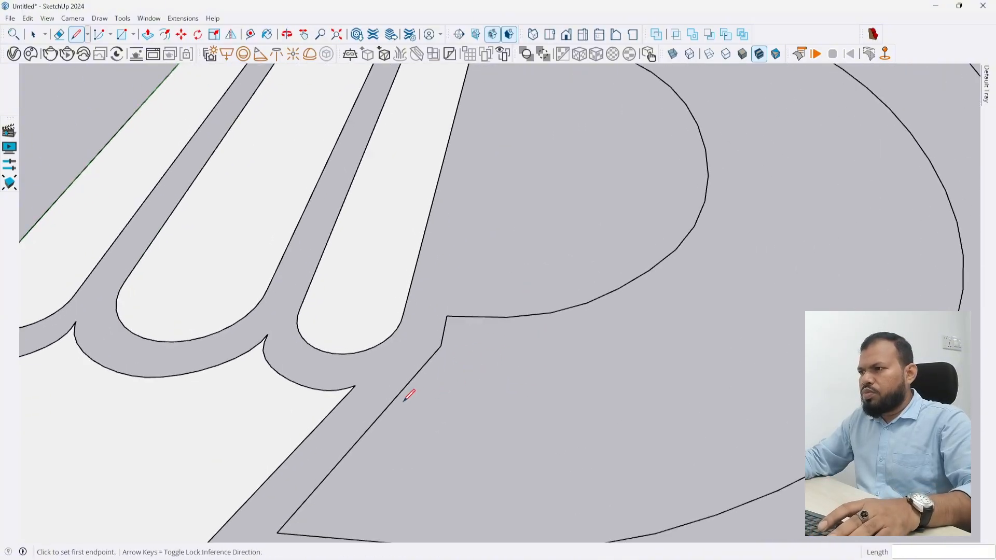
left_click(398, 394)
left_click(396, 407)
Create faces in the first letter E and the letter S by tracing a short line over one edge of each.
scroll(318, 423, "down", 5)
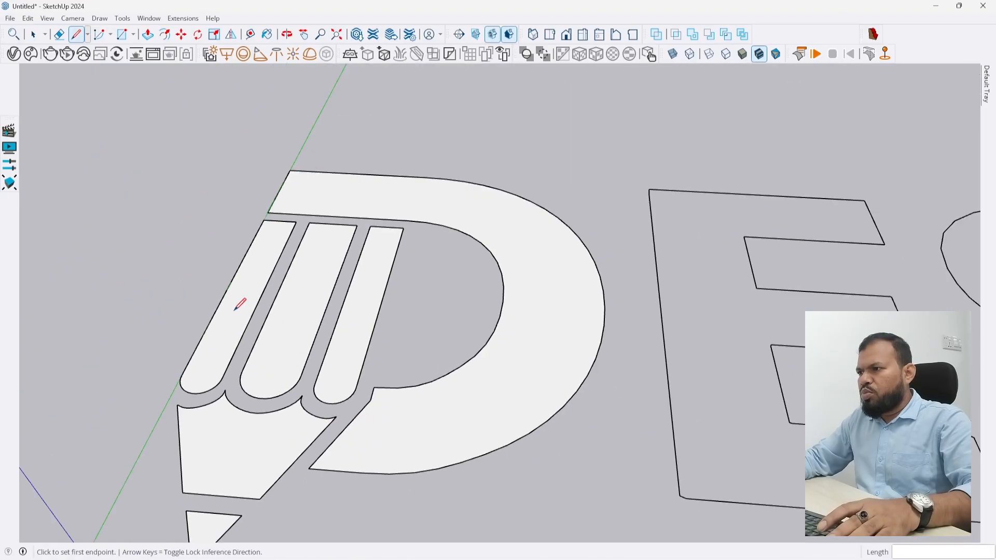
scroll(508, 337, "up", 2)
left_click(382, 270)
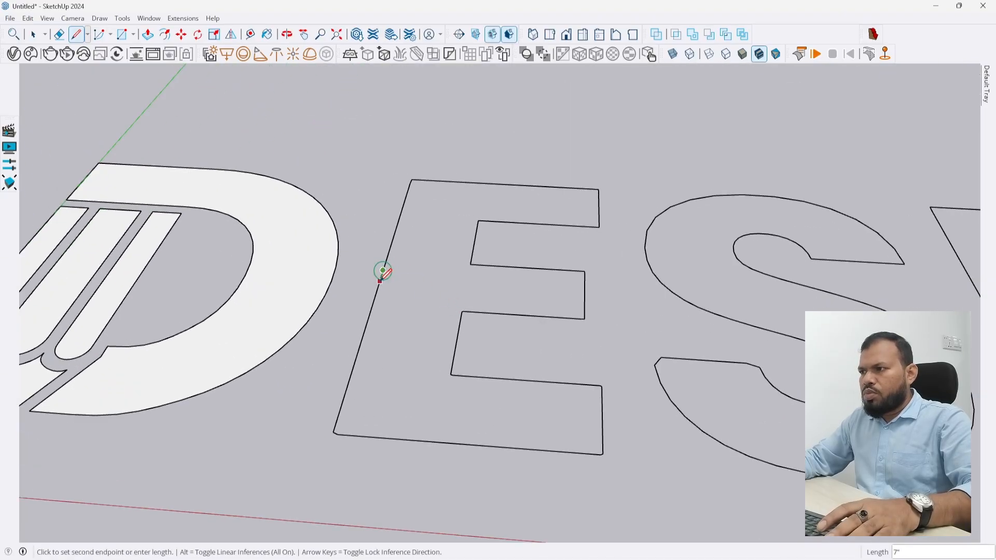
left_click(381, 282)
scroll(597, 352, "down", 2)
scroll(632, 299, "up", 3)
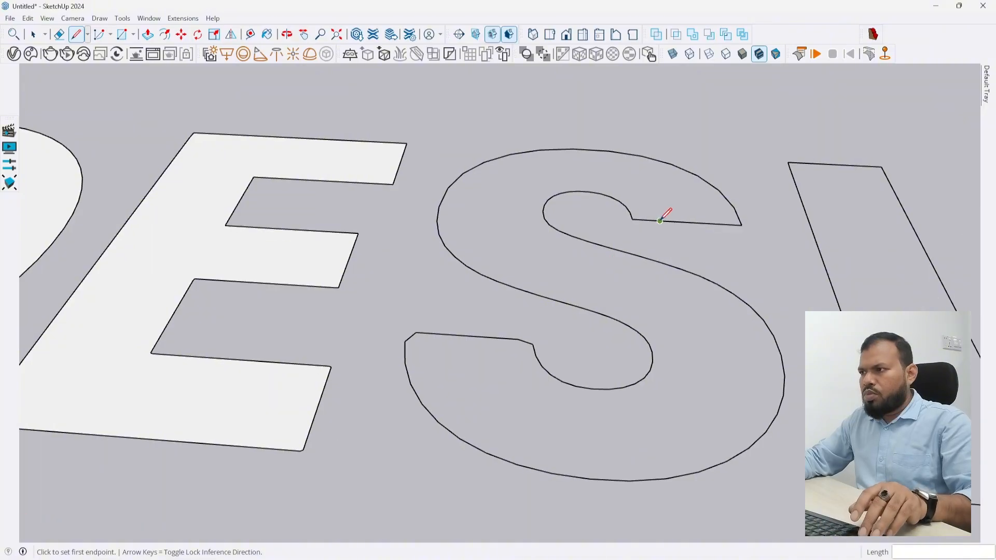
left_click(661, 220)
left_click(672, 224)
Create faces in the letter I and the first letter G by tracing a short line over one edge of each.
scroll(275, 388, "down", 3)
scroll(467, 344, "down", 2)
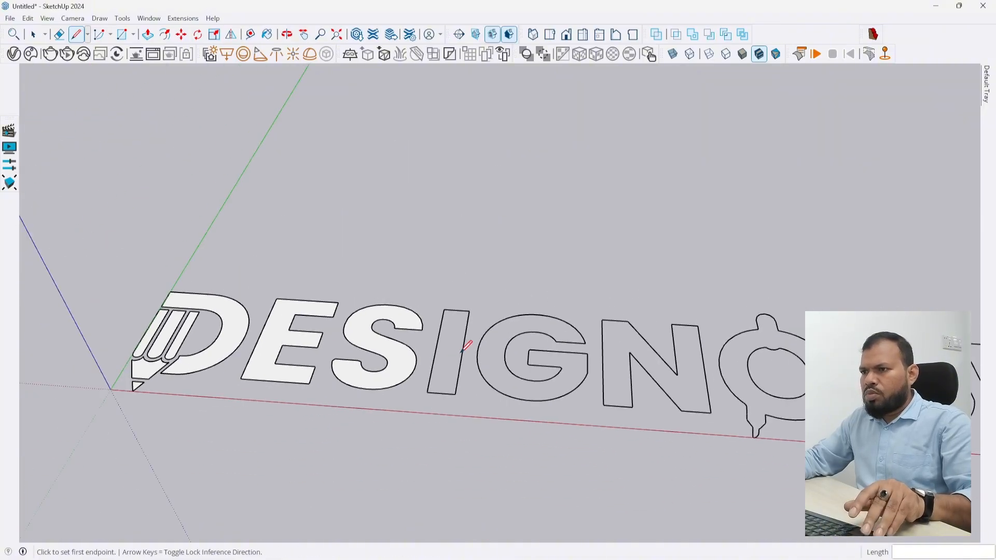
scroll(474, 327, "up", 2)
left_click(474, 327)
left_click(466, 352)
scroll(328, 361, "down", 3)
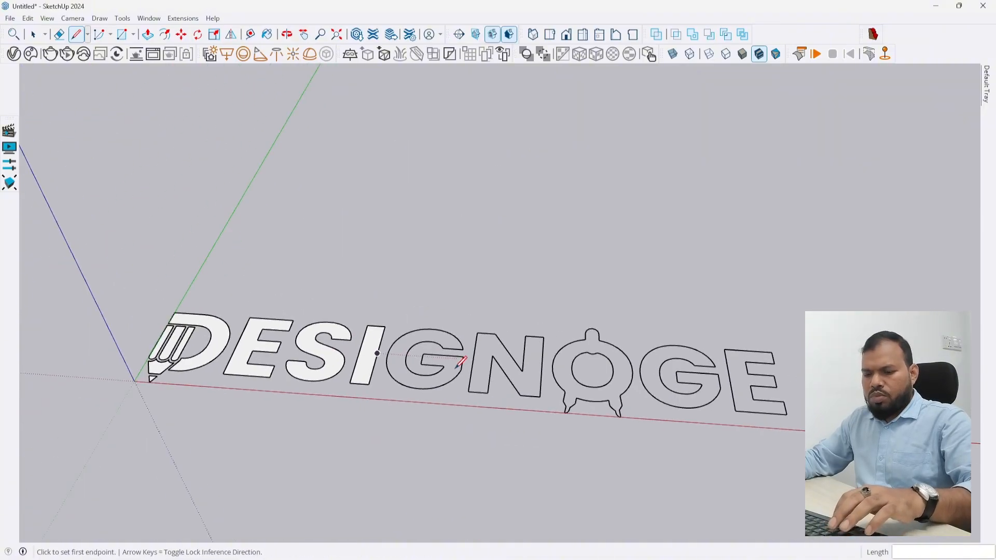
scroll(439, 338, "up", 4)
left_click(427, 330)
left_click(441, 332)
Create faces in the letter N and the legged letter O by tracing a short line over an outer edge of each.
scroll(477, 338, "down", 3)
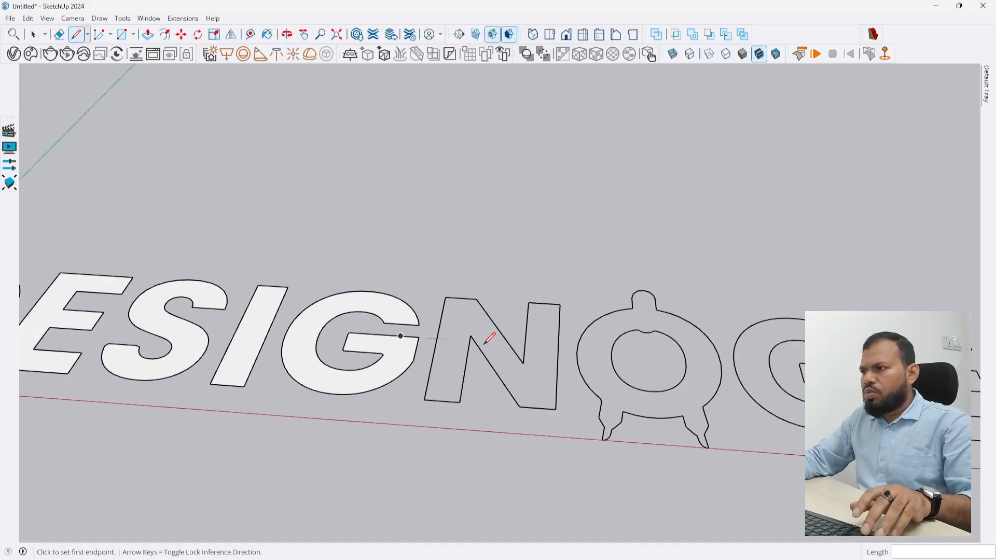
scroll(463, 351, "up", 3)
left_click(454, 358)
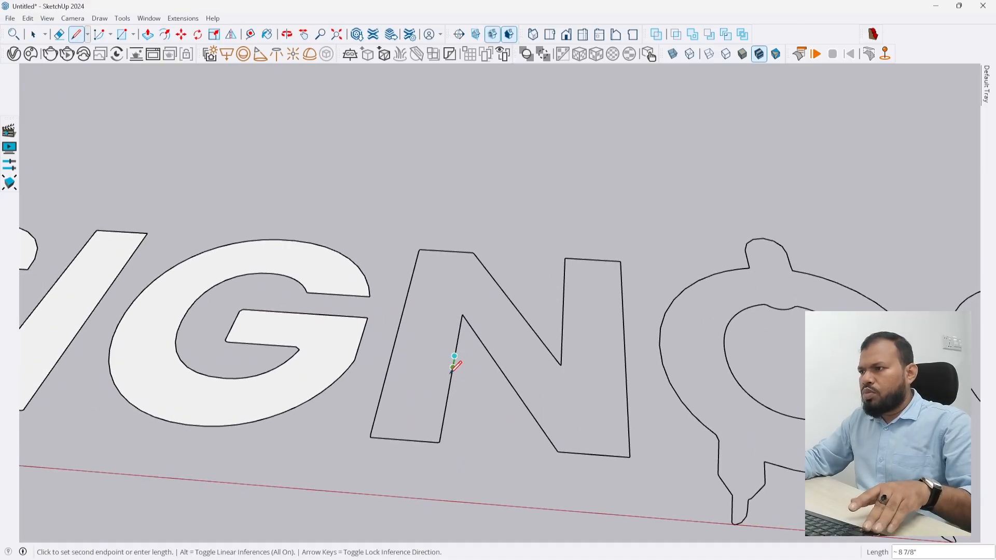
left_click(452, 368)
scroll(322, 400, "down", 3)
scroll(561, 396, "up", 5)
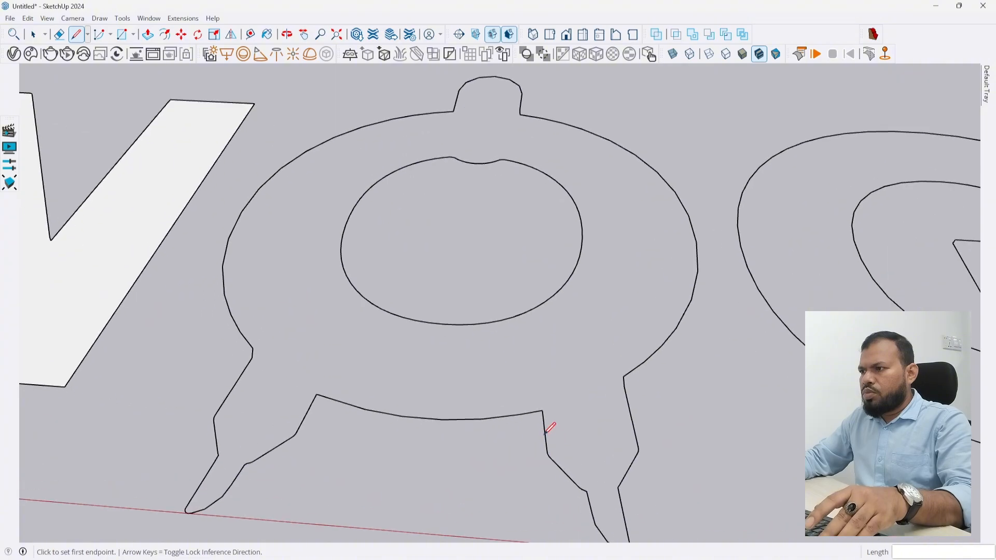
left_click(544, 426)
left_click(545, 439)
Create faces in the second letter G and the last letter E by tracing a short line over one edge of each.
scroll(363, 378, "down", 5)
scroll(576, 363, "up", 3)
left_click(486, 343)
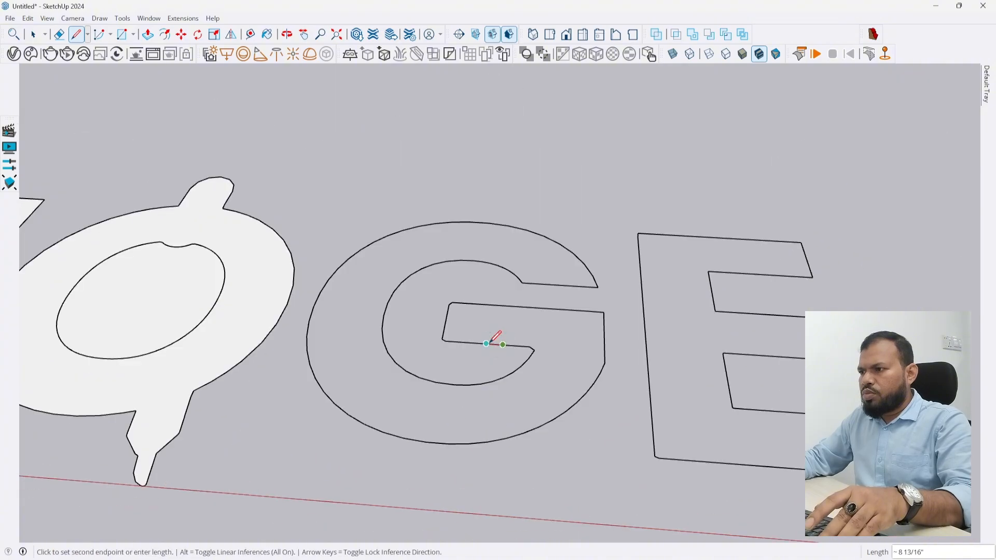
left_click(490, 343)
scroll(384, 316, "down", 1)
scroll(444, 352, "down", 2)
scroll(585, 340, "up", 2)
left_click(595, 341)
left_click(609, 343)
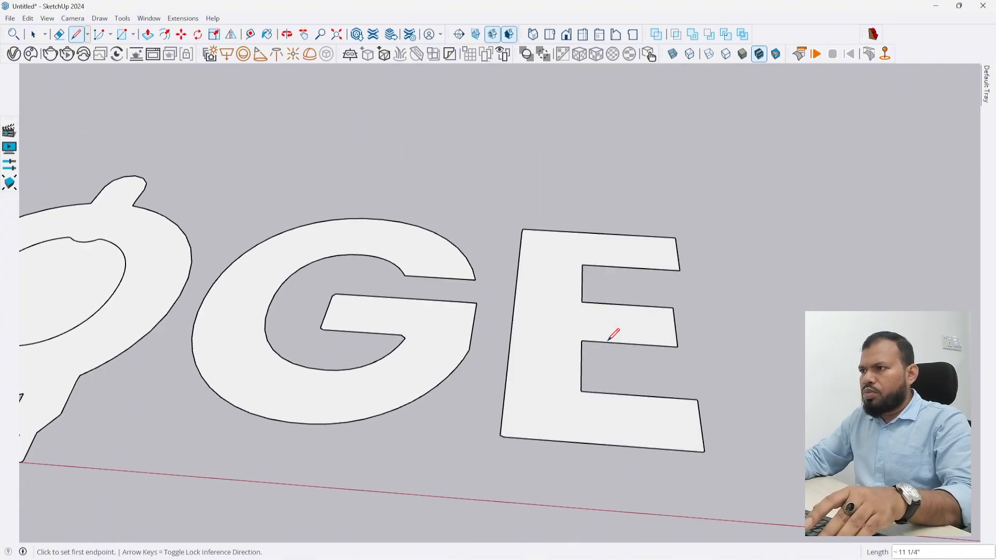
Extrude the letter D's face upward by 6" with Push/Pull.
scroll(749, 313, "down", 6)
scroll(351, 363, "up", 4)
key("space")
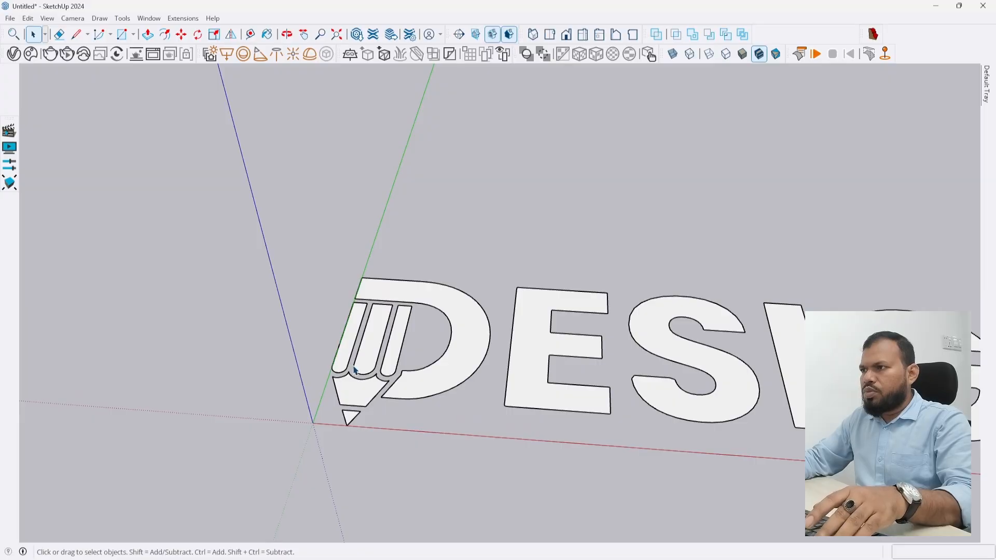
scroll(373, 378, "up", 1)
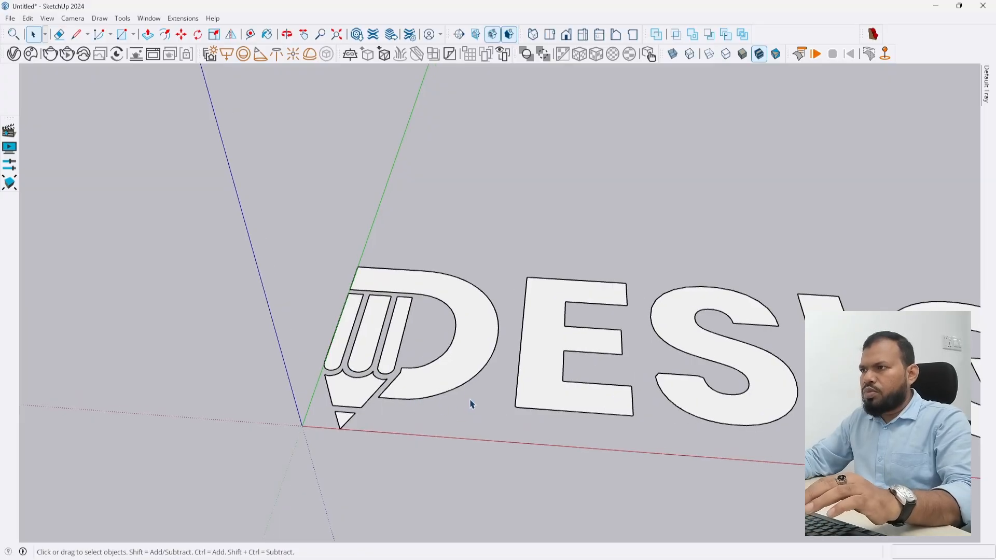
key("p")
left_click(451, 380)
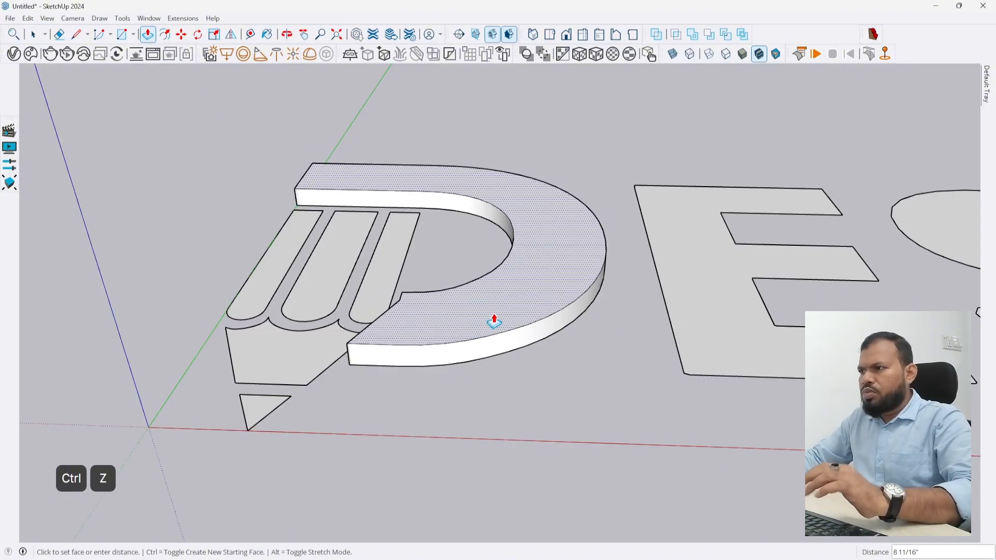
type("6")
key("Return")
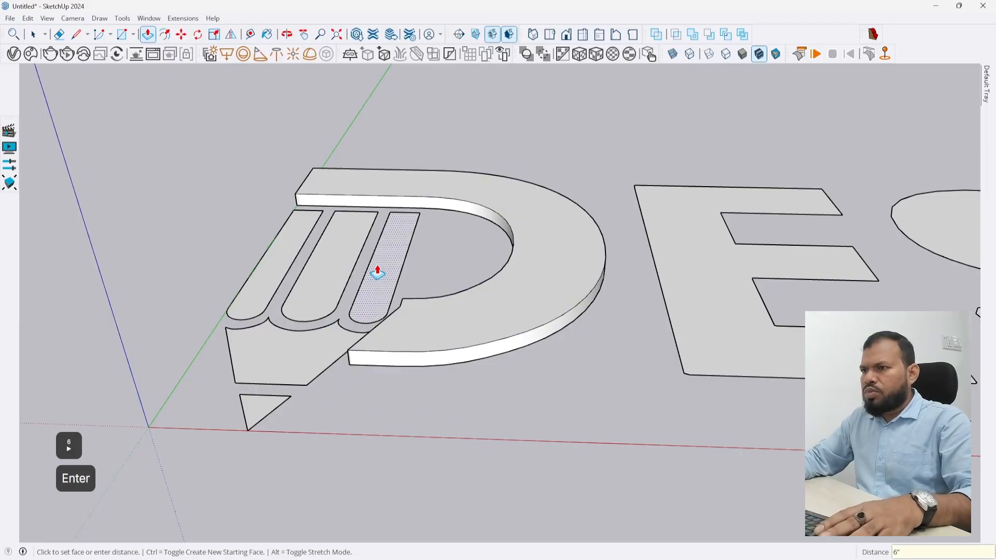
Extrude the three pencil stripes by the same 6" distance as the letter D.
double_click(376, 265)
double_click(337, 275)
double_click(260, 293)
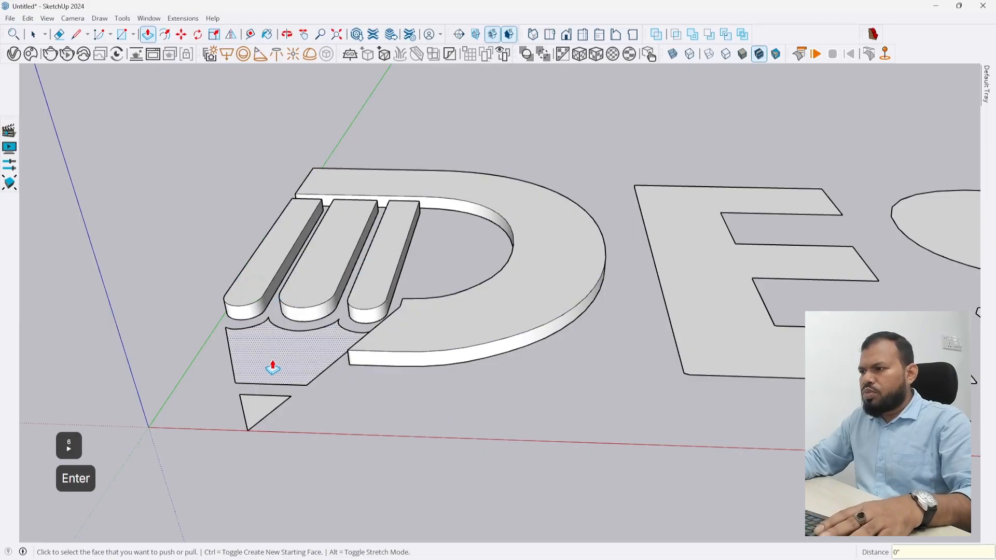
Extrude the pencil's lower body, its tip and the first letter E by the same 6" distance.
double_click(273, 360)
double_click(260, 415)
scroll(523, 400, "down", 3)
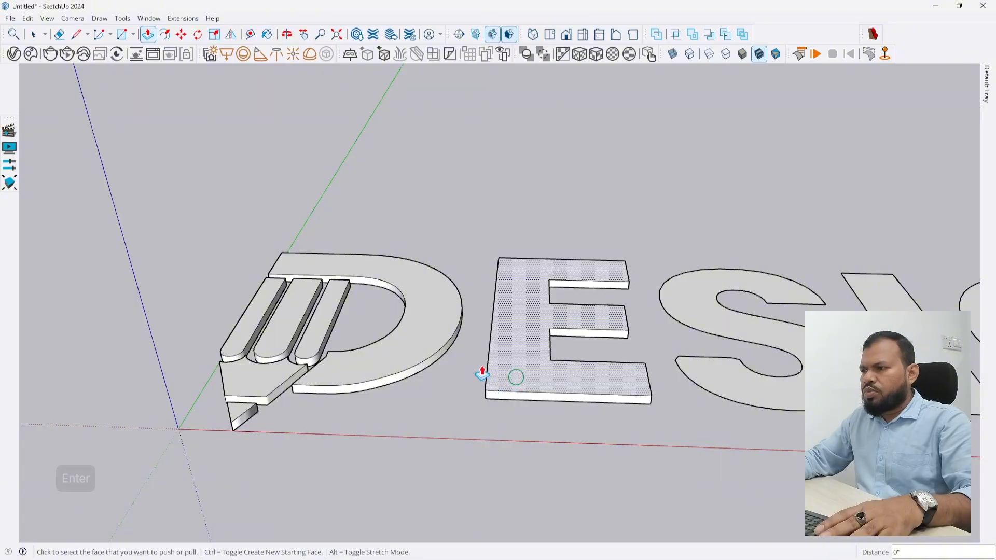
Extrude the letters S and I by the same 6" distance with Push/Pull.
middle_click_drag(515, 378, 628, 407)
scroll(628, 407, "up", 1)
double_click(618, 347)
scroll(618, 343, "down", 2)
double_click(694, 351)
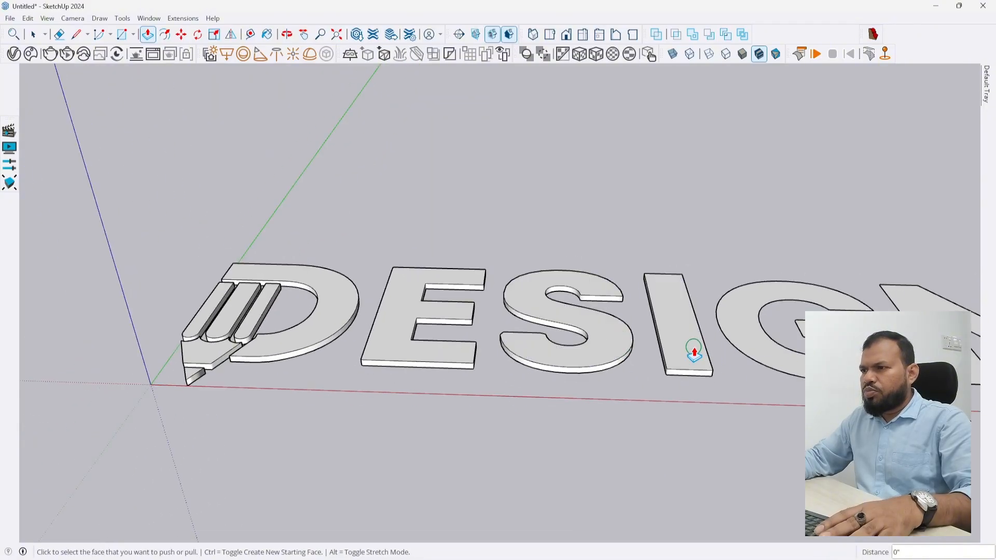
Extrude the first letter G and the letter N by the same 6" distance.
scroll(706, 358, "down", 2)
middle_click_drag(812, 424, 687, 410, "shift")
double_click(692, 343)
scroll(254, 418, "down", 2)
scroll(657, 365, "up", 2)
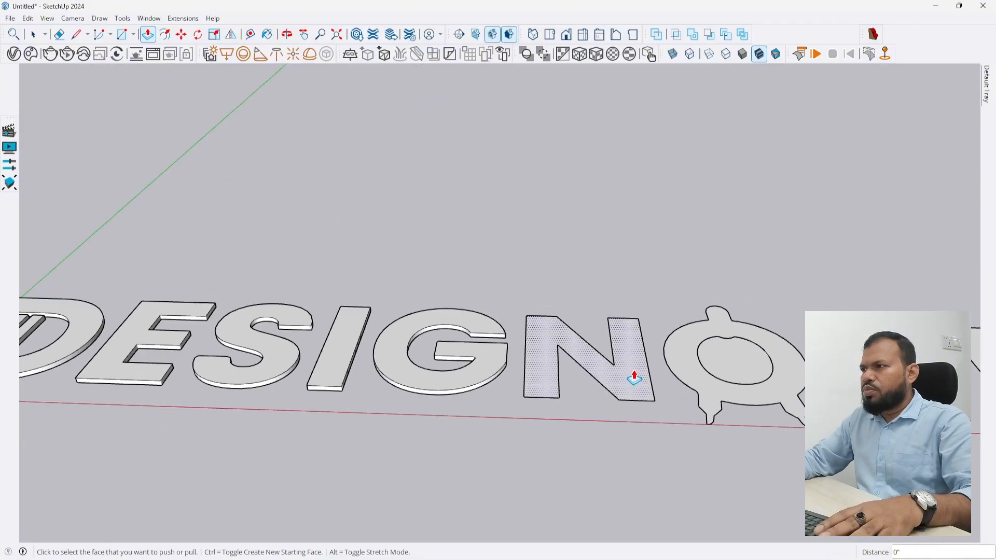
double_click(632, 369)
Extrude the second letter G and the last letter E by the same 6" distance.
scroll(384, 376, "down", 3)
scroll(587, 378, "up", 2)
double_click(678, 376)
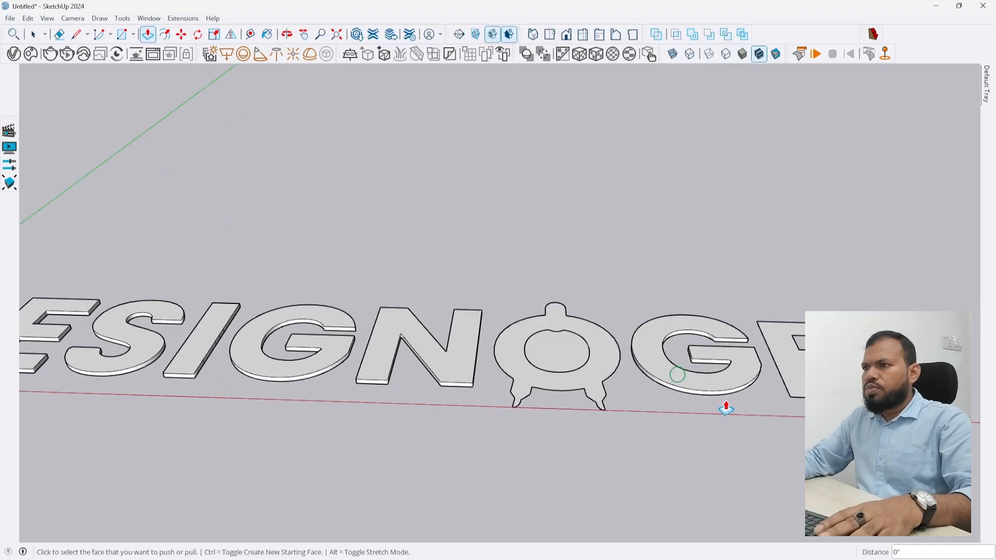
left_click(814, 382)
left_click(815, 382)
Trace a short line over the inner outline of the legged letter O to separate its centre face from the ring.
scroll(667, 360, "down", 2)
middle_click_drag(690, 415, 582, 420)
scroll(601, 443, "up", 2)
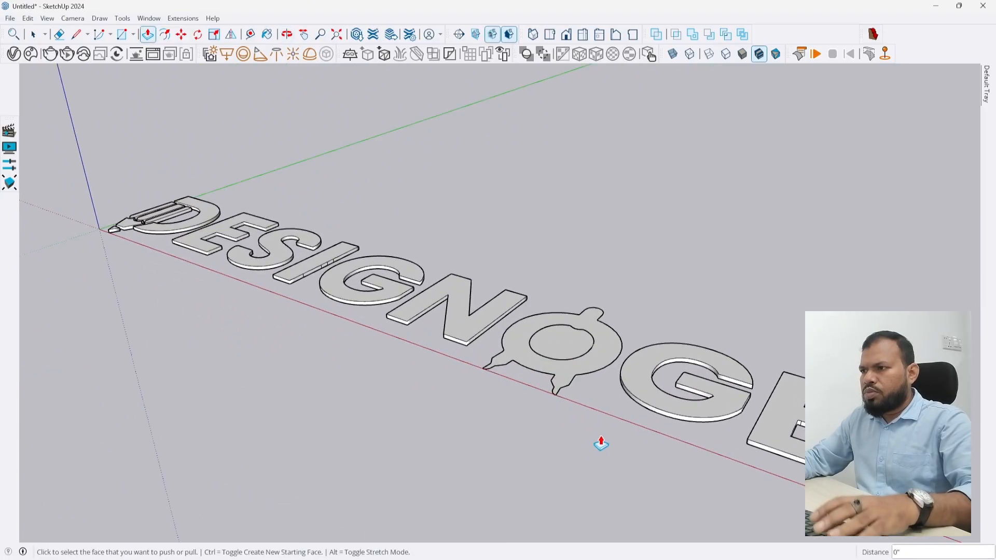
scroll(569, 371, "up", 2)
key("space")
scroll(570, 371, "up", 4)
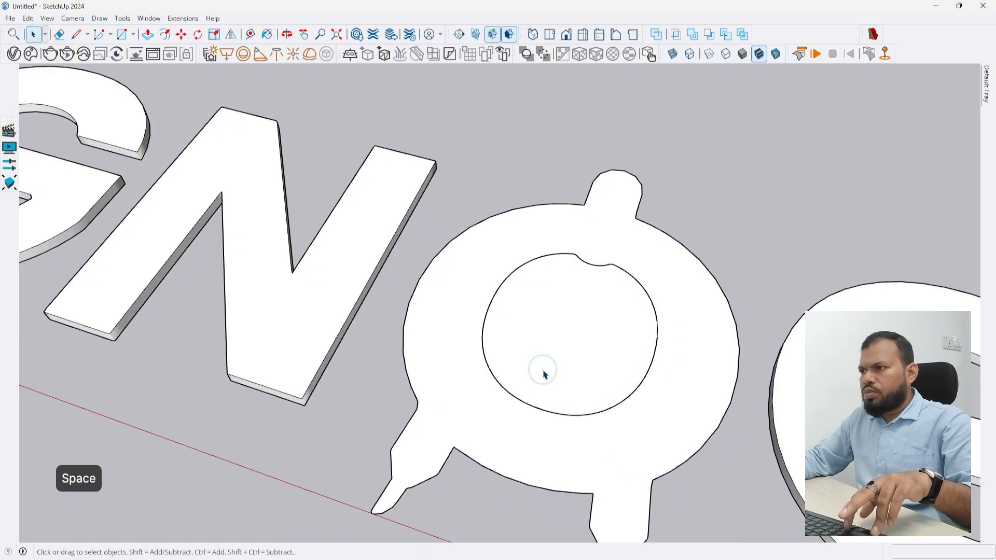
left_click(540, 371)
scroll(501, 357, "up", 2)
scroll(627, 192, "up", 6)
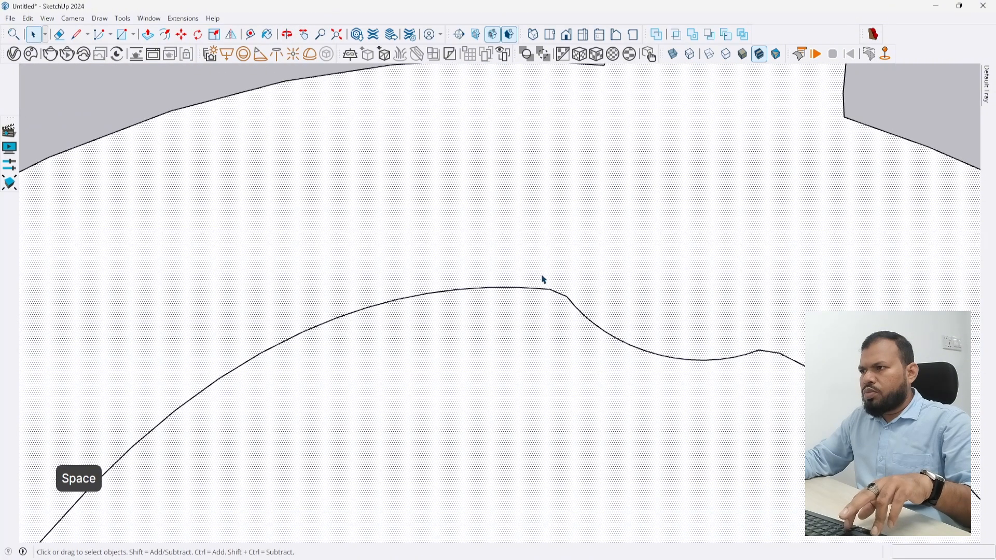
left_click(574, 301)
key("l")
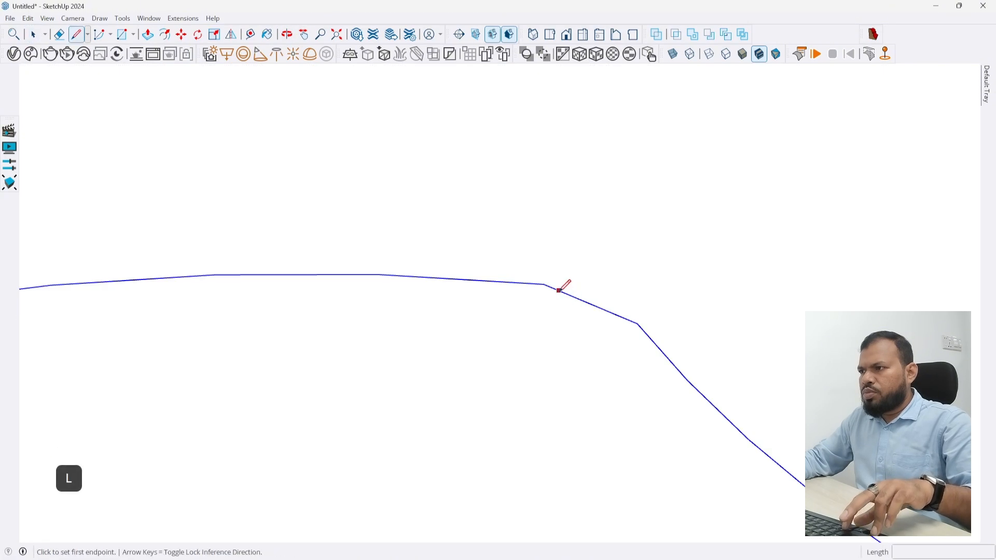
key("space")
Delete the centre face inside the legged letter O to open its hole.
left_click(534, 361)
scroll(503, 283, "down", 10)
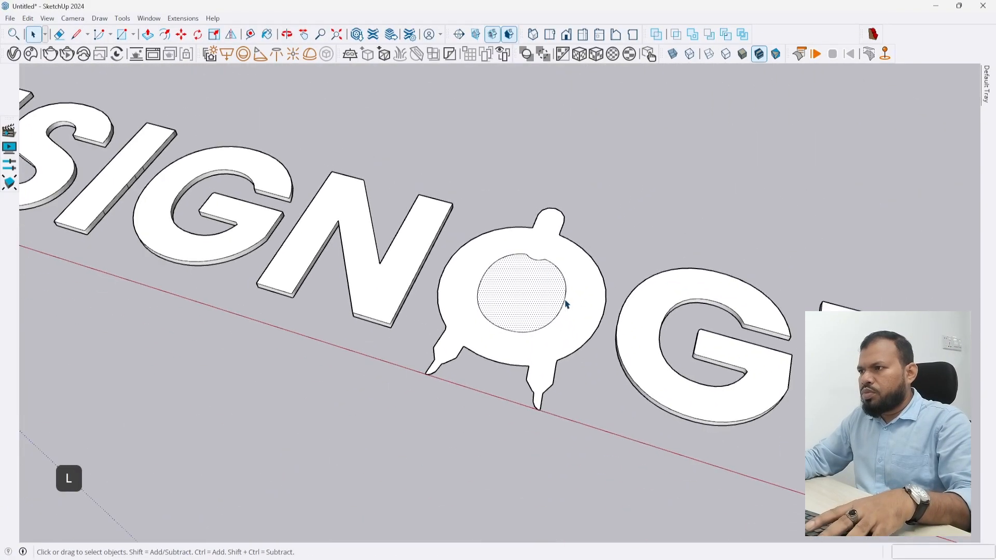
key("Delete")
Extrude the ring face of the legged letter O by the same 6" distance.
scroll(511, 335, "down", 2)
middle_click_drag(467, 381, 589, 320)
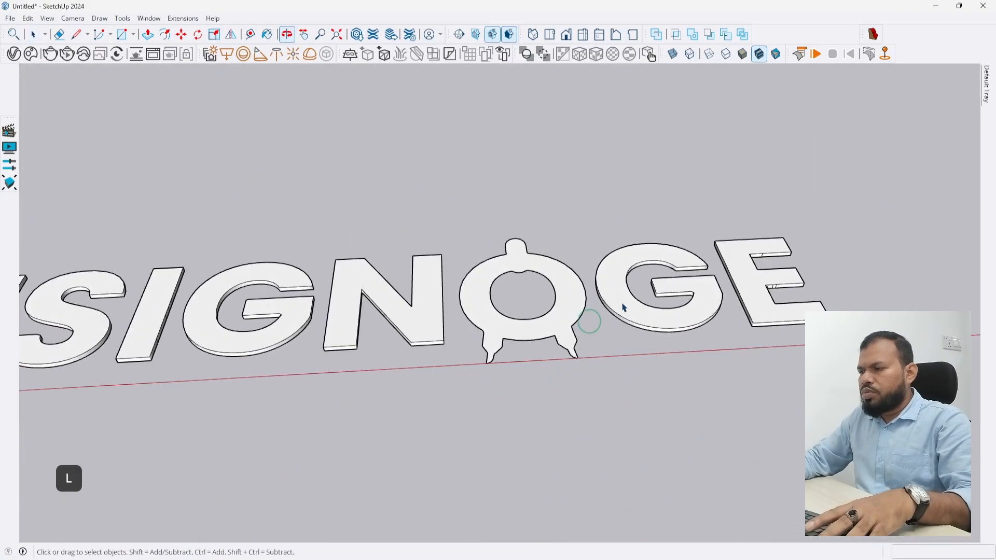
scroll(554, 348, "up", 2)
key("p")
double_click(573, 309)
scroll(668, 319, "down", 7)
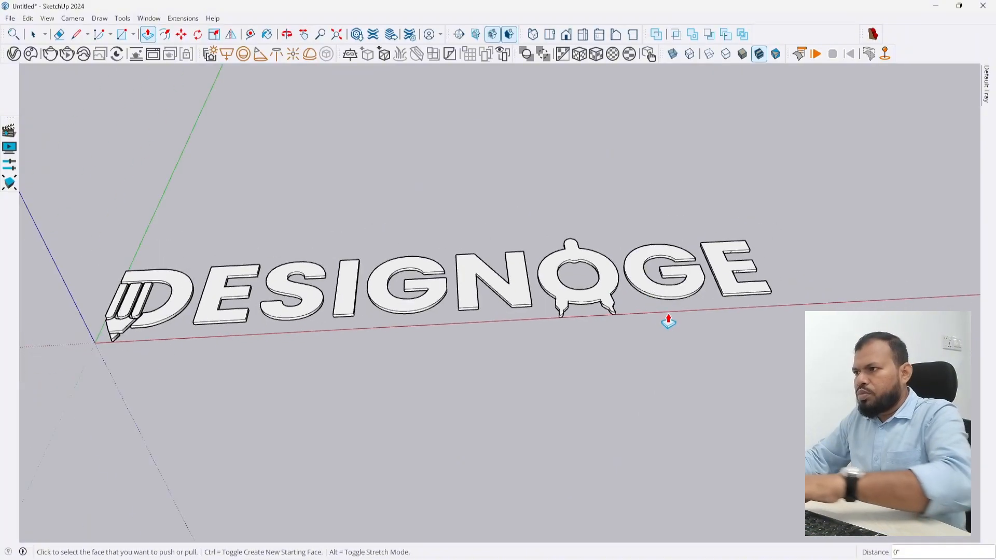
Group the letter D together with all its pencil parts.
key("space")
middle_click_drag(580, 327, 716, 303)
middle_click_drag(461, 347, 434, 343)
scroll(430, 338, "up", 1)
scroll(387, 282, "up", 1)
middle_click_drag(386, 282, 435, 353)
scroll(367, 337, "up", 2)
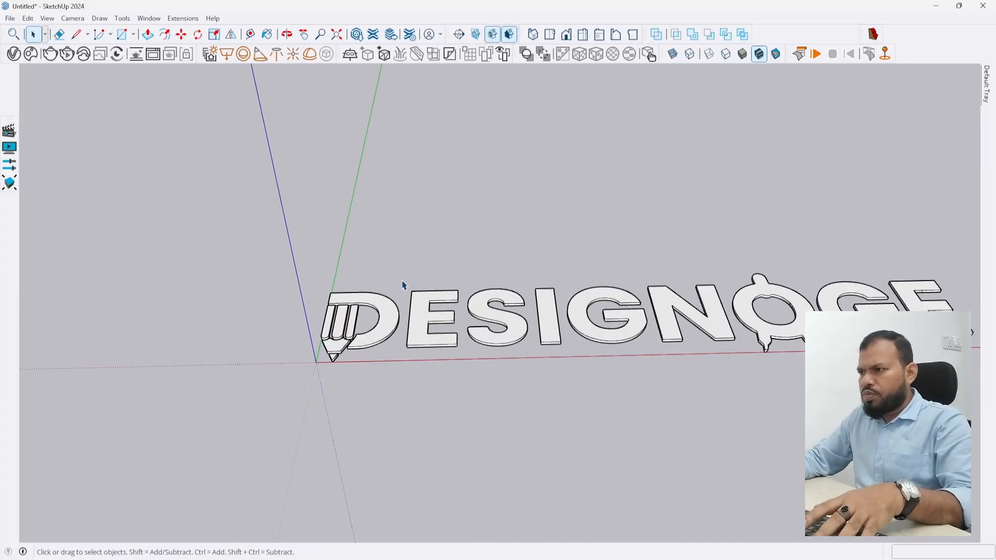
left_click_drag(273, 378, 259, 382)
scroll(363, 332, "down", 2)
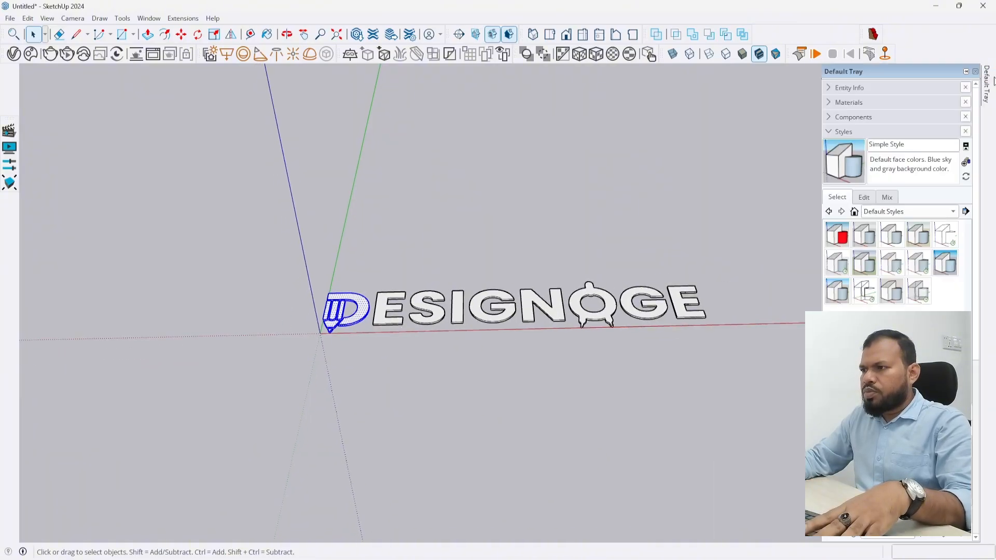
key("ctrl+g")
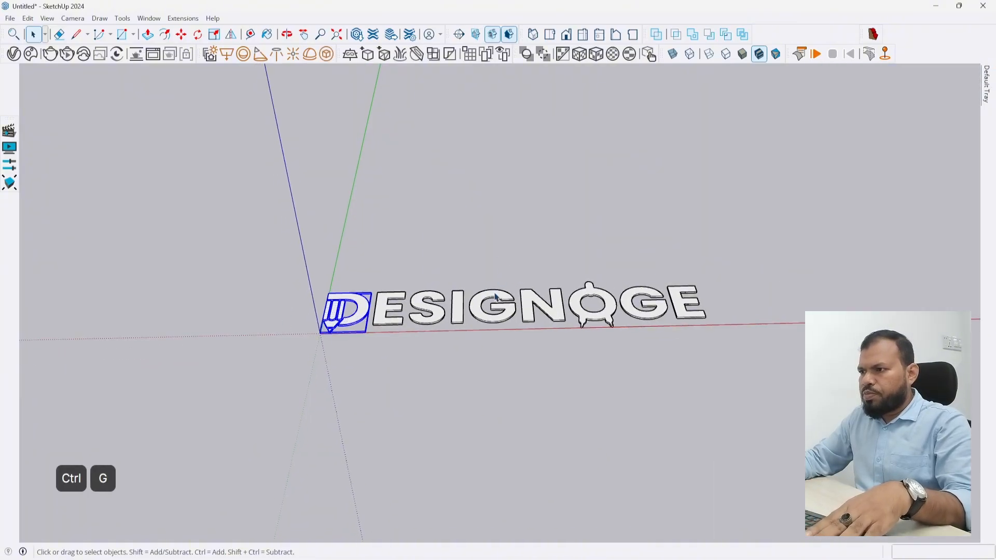
Make a separate group of each of the letters E, S, I, G and N that follow the D.
left_click(379, 321)
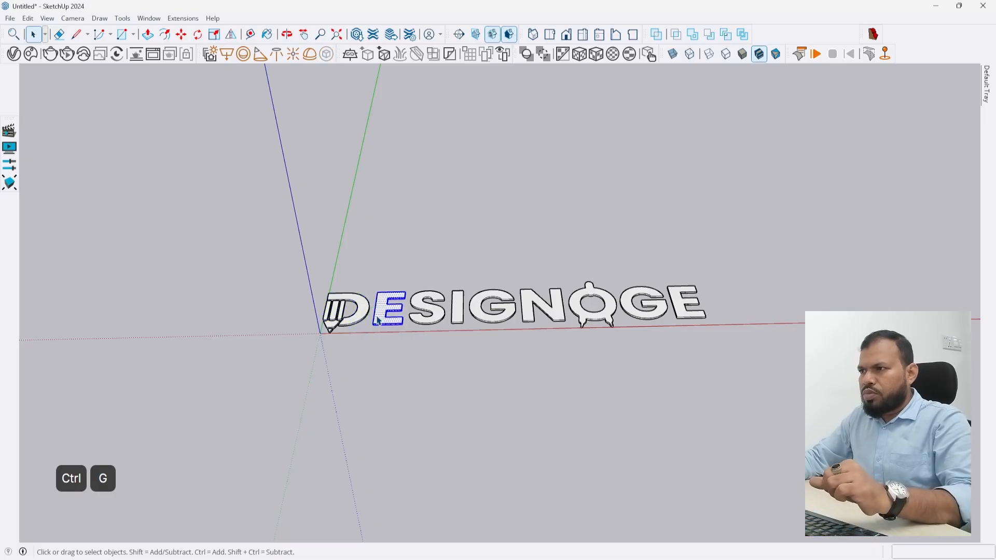
key("ctrl+g")
left_click(428, 323)
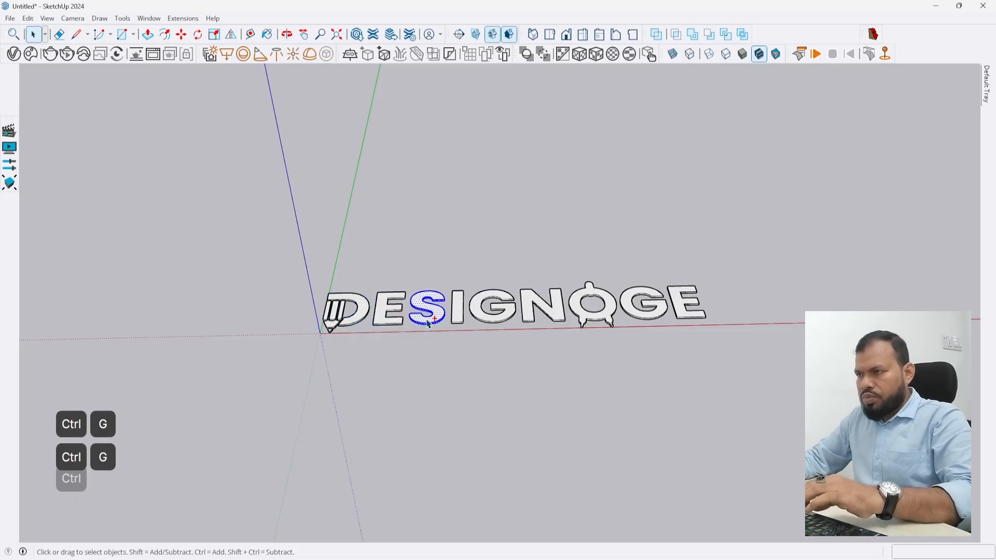
key("ctrl+g")
left_click(459, 314)
key("ctrl+g")
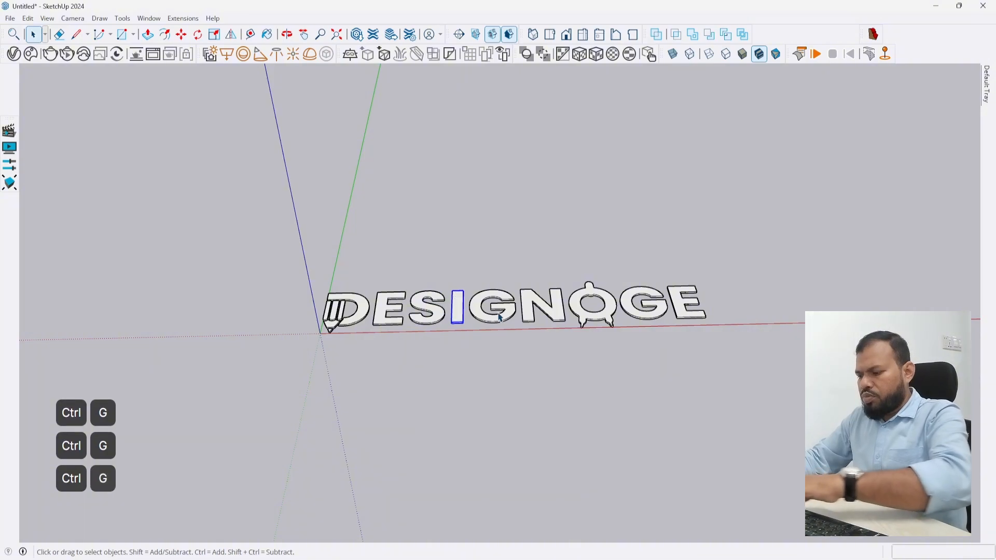
key("ctrl+g")
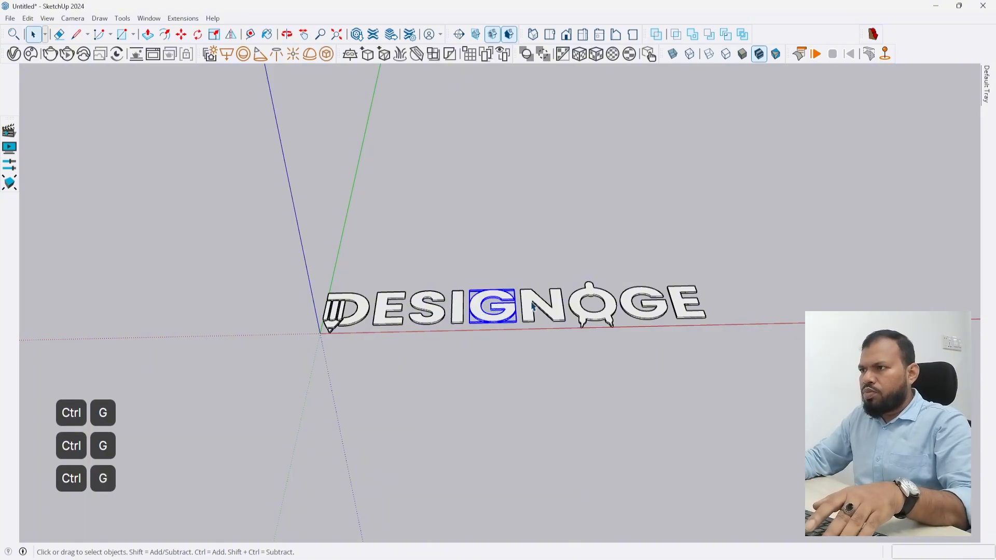
key("ctrl+g")
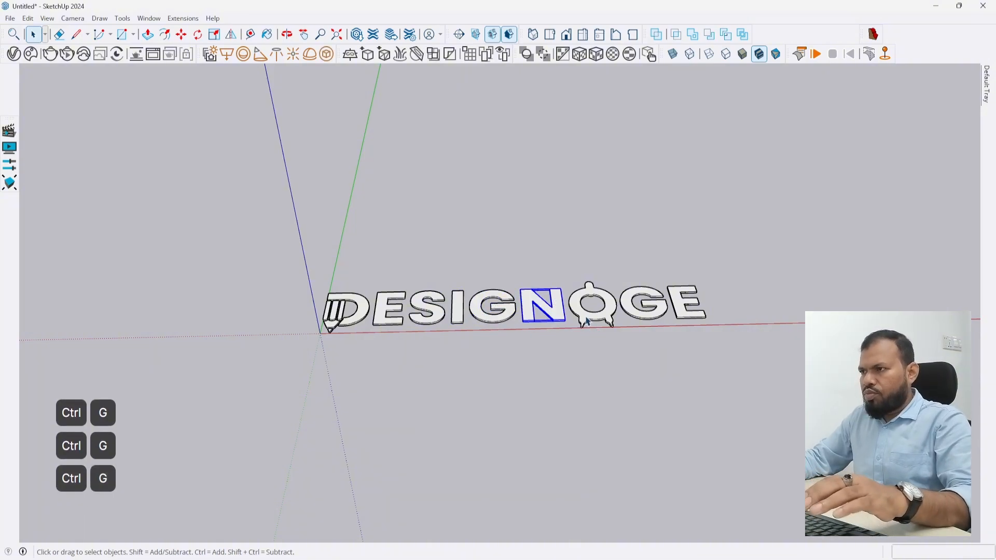
Make a separate group of each of the last three letters: the legged O, the second G and the final E.
triple_click(587, 322)
key("ctrl+g")
triple_click(651, 318)
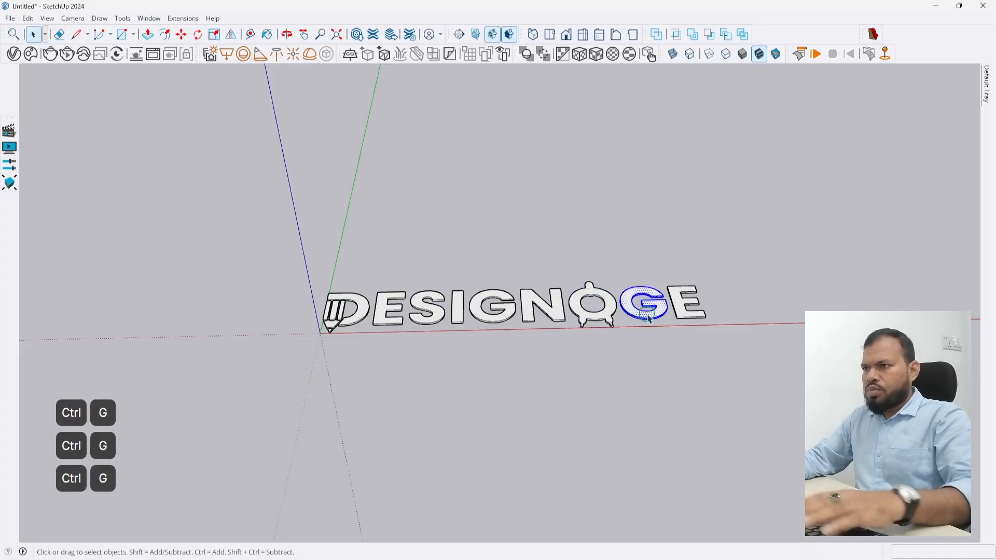
key("ctrl+g")
triple_click(695, 320)
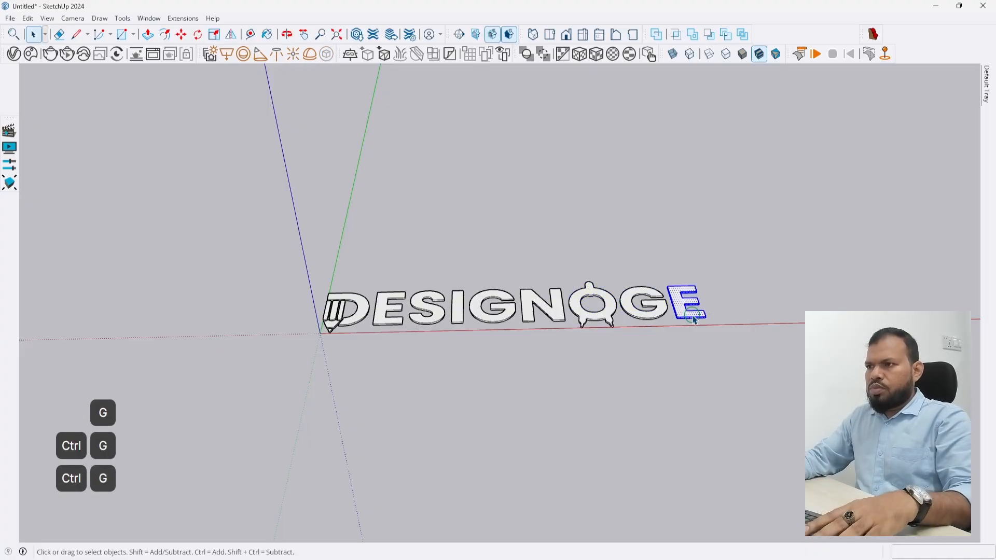
key("ctrl+g")
Paint the legged letter O group and the letter D pencil group with the green material Color F07.
mouse_move(985, 89)
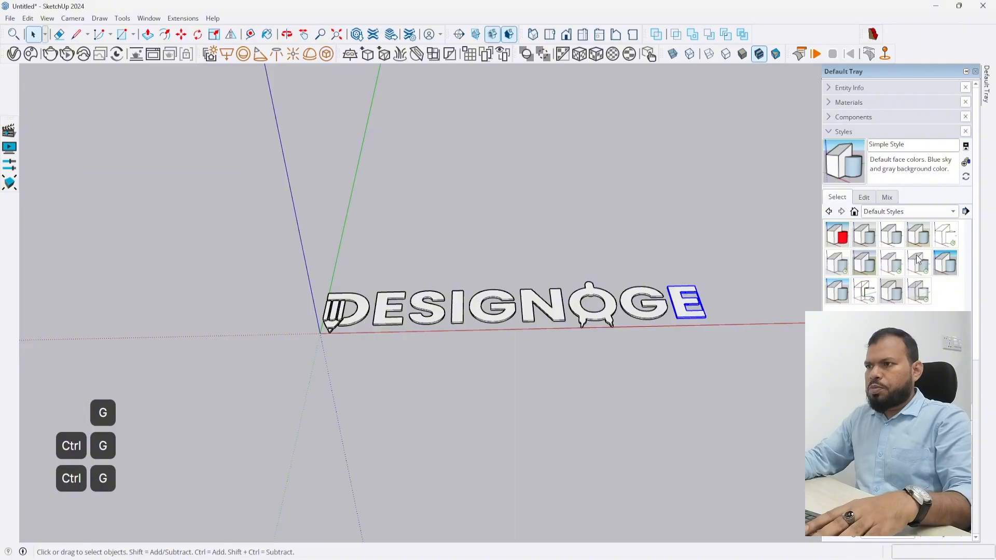
left_click(847, 102)
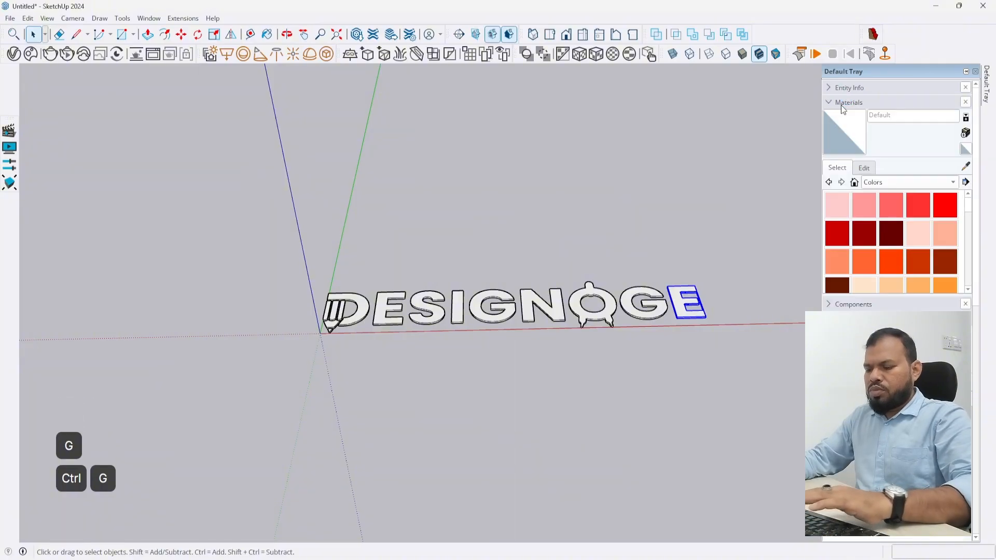
scroll(900, 247, "down", 8)
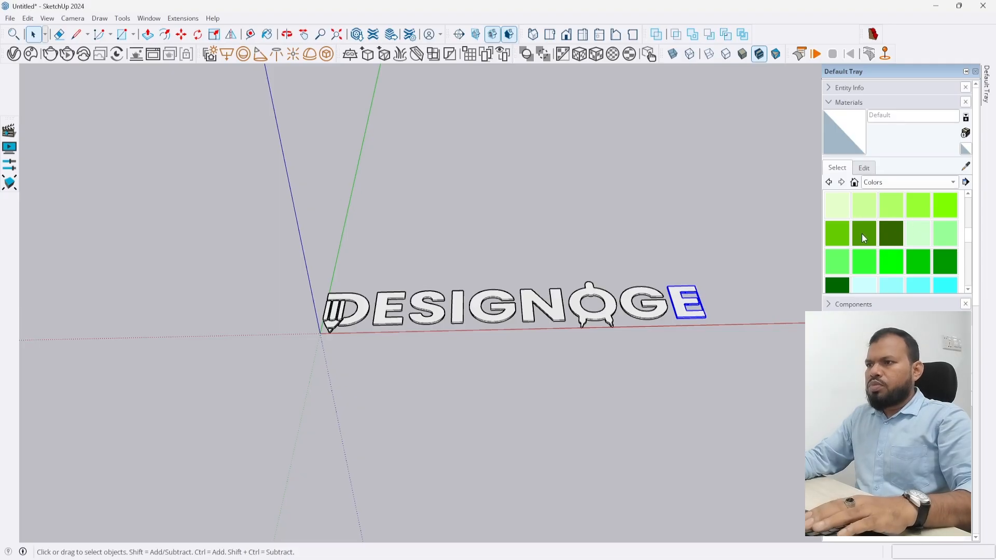
left_click(861, 235)
scroll(550, 336, "up", 2)
scroll(550, 336, "up", 1)
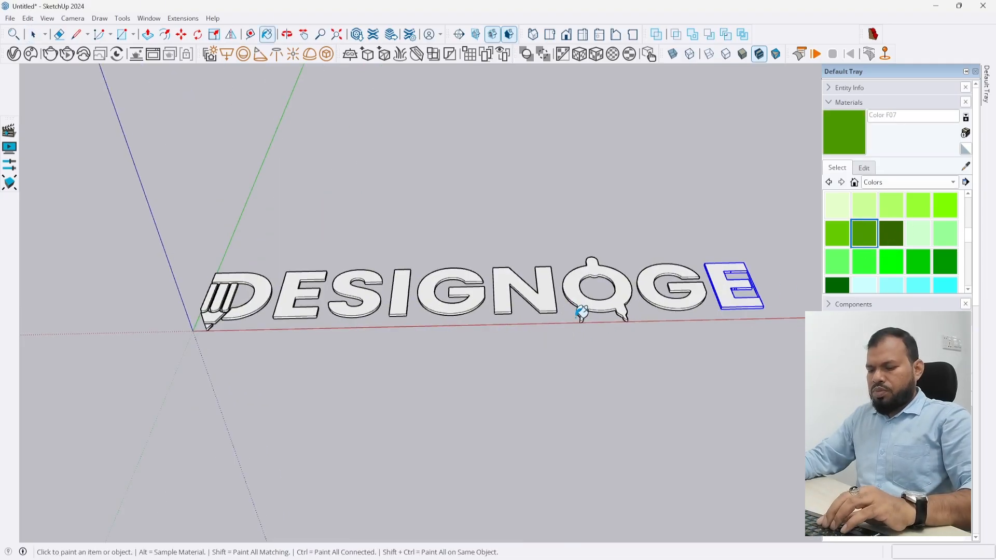
left_click(581, 315)
scroll(199, 312, "up", 1)
left_click(255, 304)
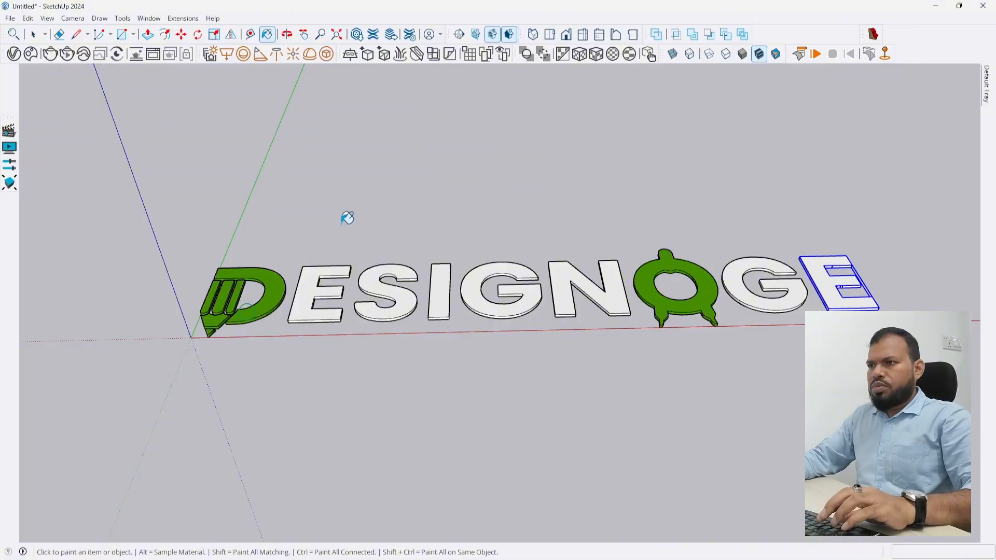
scroll(346, 220, "down", 3)
middle_click_drag(325, 338, 477, 367)
key("space")
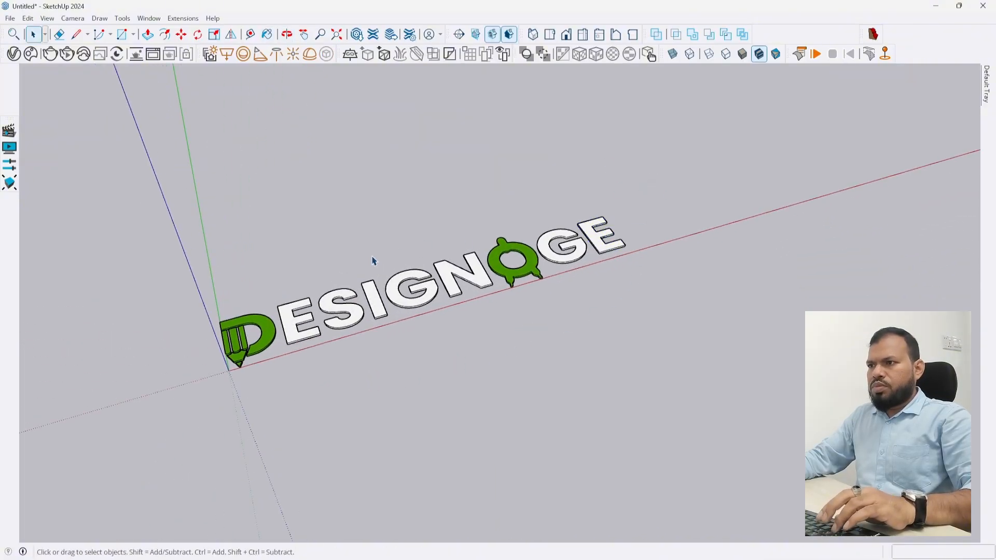
Group all the letter groups of the DESIGNOGE logo into one group.
middle_click_drag(374, 261, 424, 244)
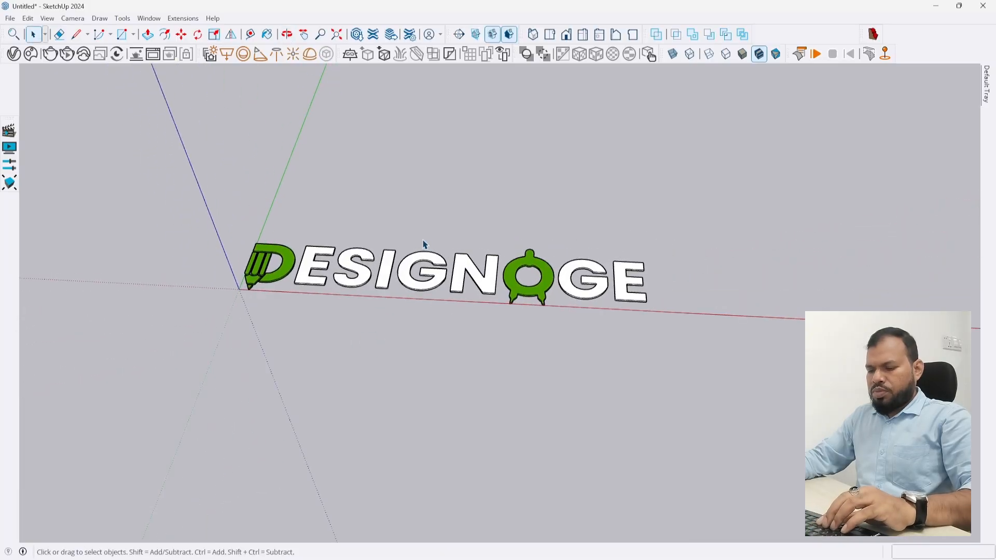
middle_click_drag(515, 227, 520, 352)
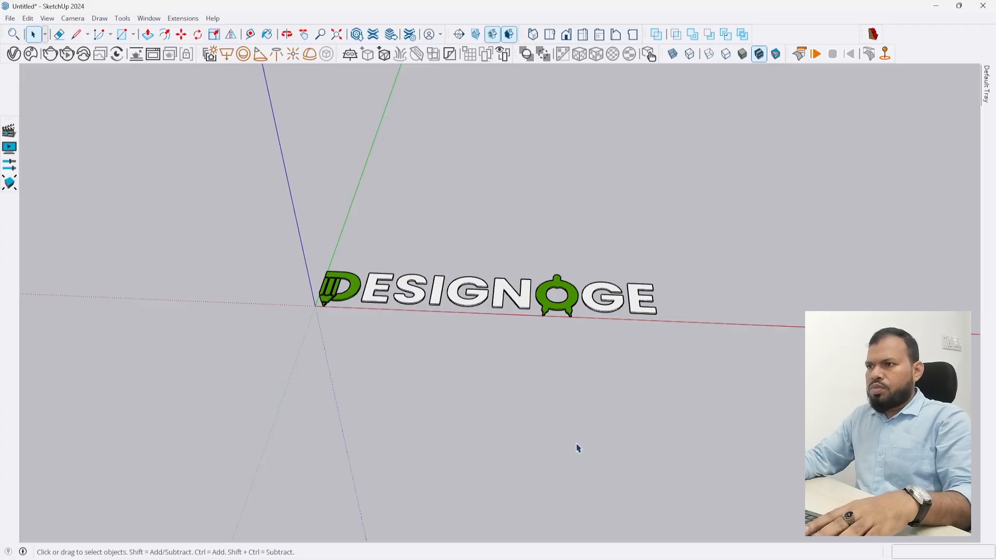
middle_click_drag(573, 481, 652, 210)
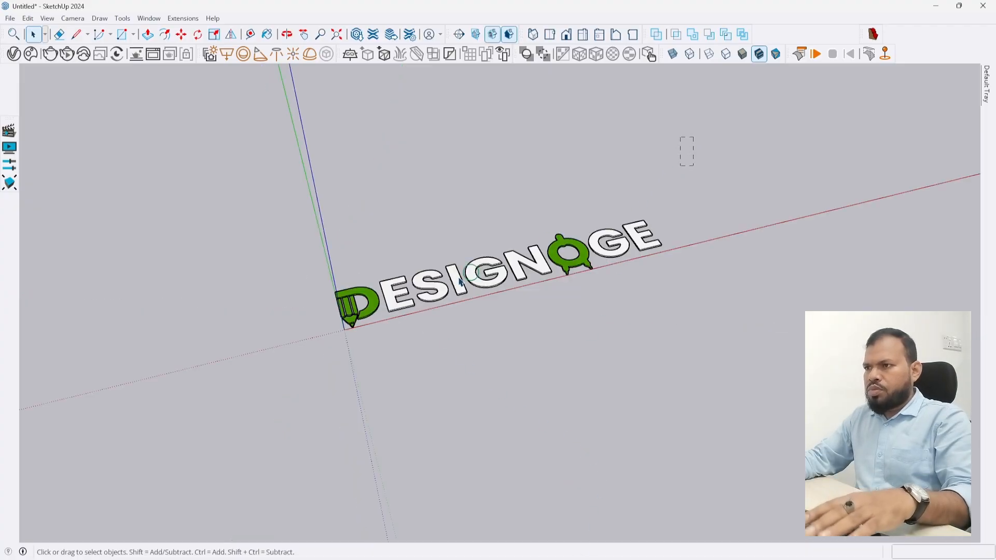
middle_click_drag(428, 331, 453, 305)
scroll(497, 268, "up", 2)
Scale the whole logo group along the blue axis by a factor of about 6 to thicken the letters.
key("s")
left_click(555, 252)
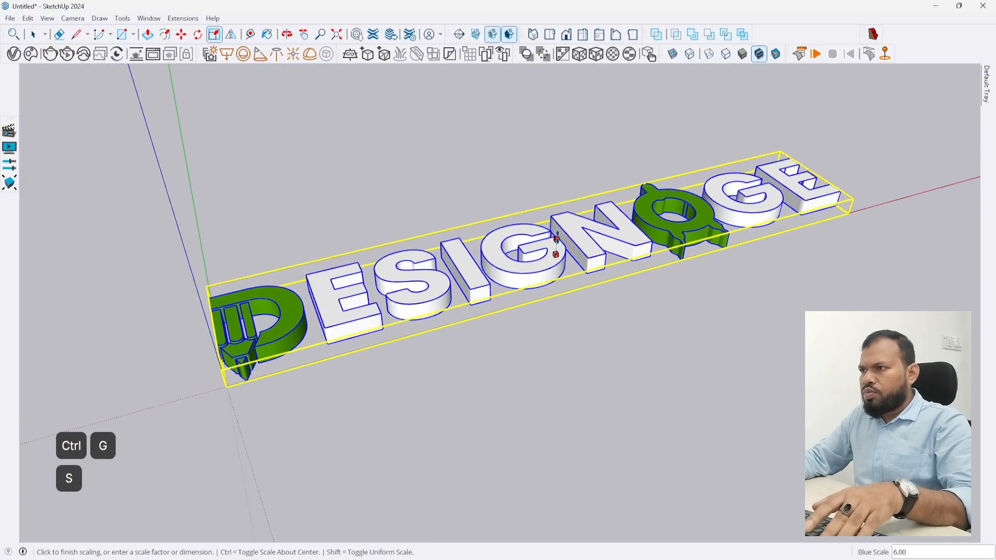
left_click(560, 240)
scroll(559, 281, "down", 2)
middle_click_drag(558, 278, 515, 378)
key("space")
left_click(431, 337)
scroll(388, 327, "down", 2)
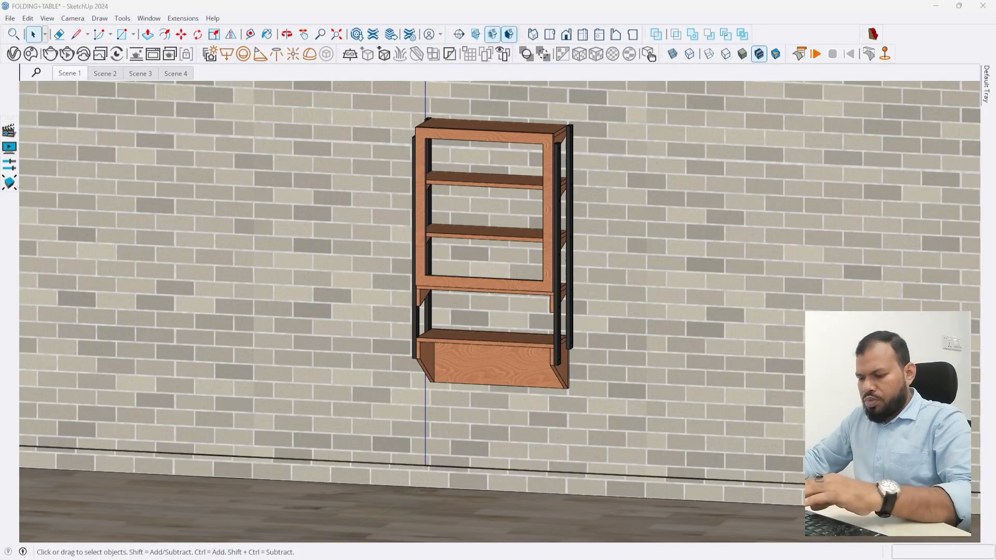
Copy the logo group from the untitled model and paste it into the FOLDING+TABLE model in front of the brick wall.
left_click(594, 533)
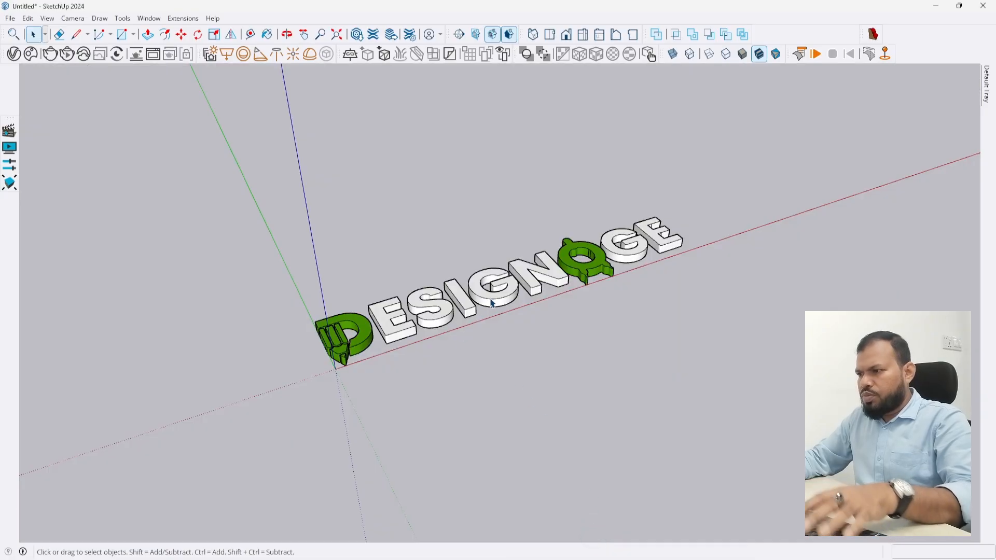
left_click(493, 303)
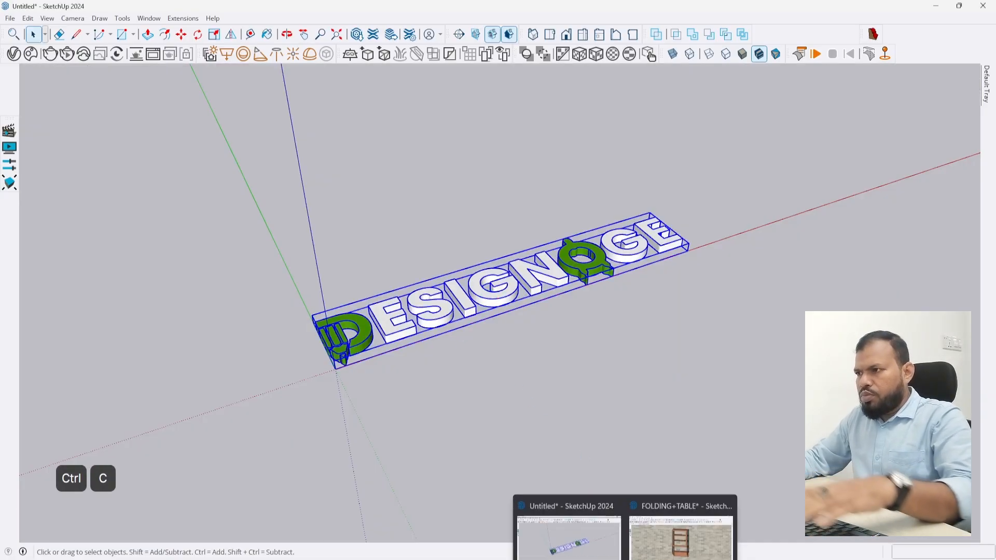
left_click(681, 519)
Scale the pasted logo group down uniformly by a factor of about 0.12 and move it onto the floor near the shelf.
key("s")
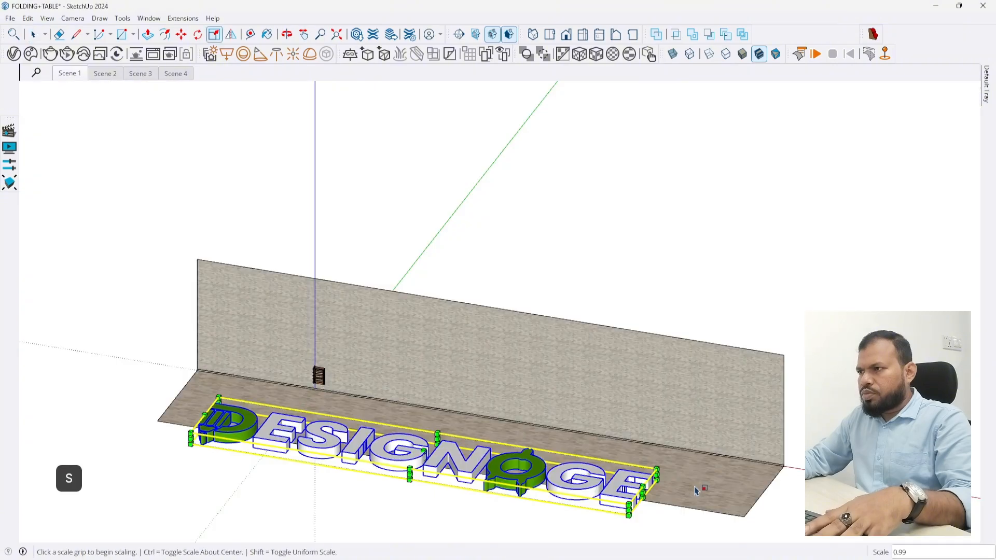
left_click(657, 469)
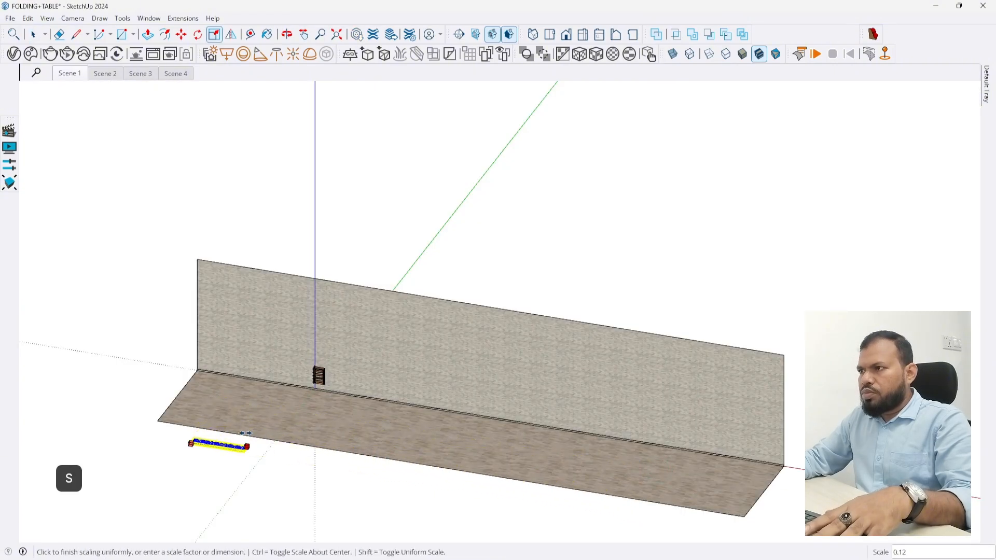
scroll(226, 438, "up", 5)
left_click(305, 441)
key("m")
left_click(334, 437)
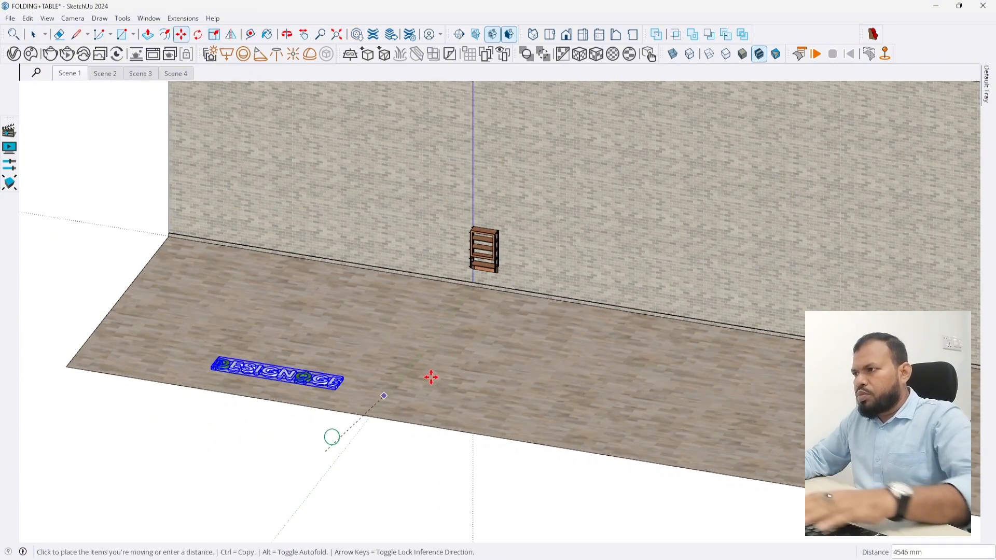
Rotate the logo group 90 degrees about the red axis at its lower corner beside the letter E so it stands upright.
scroll(576, 342, "up", 2)
middle_click_drag(582, 346, 564, 389)
scroll(621, 321, "up", 3)
key("q")
scroll(575, 381, "up", 2)
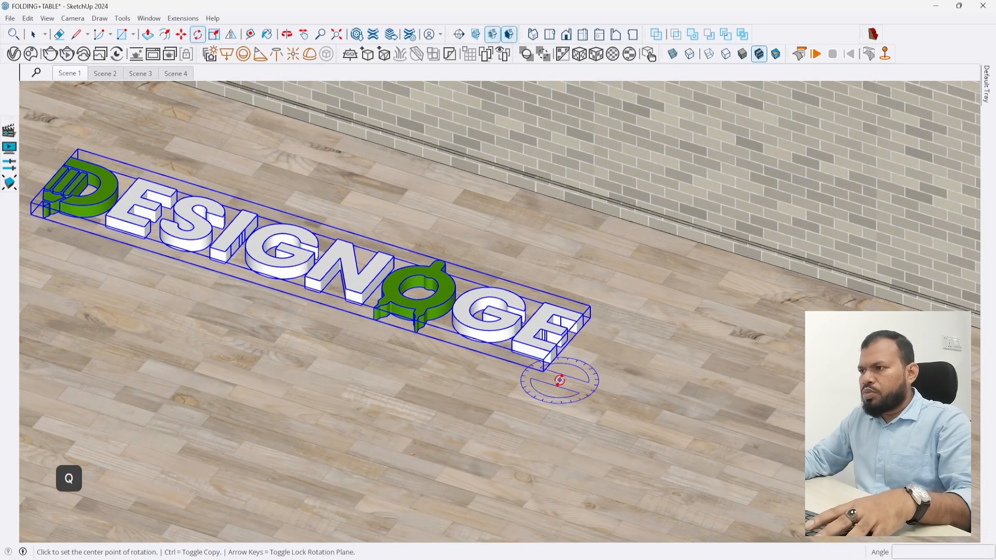
key("Right")
key("ctrl+z")
key("Return")
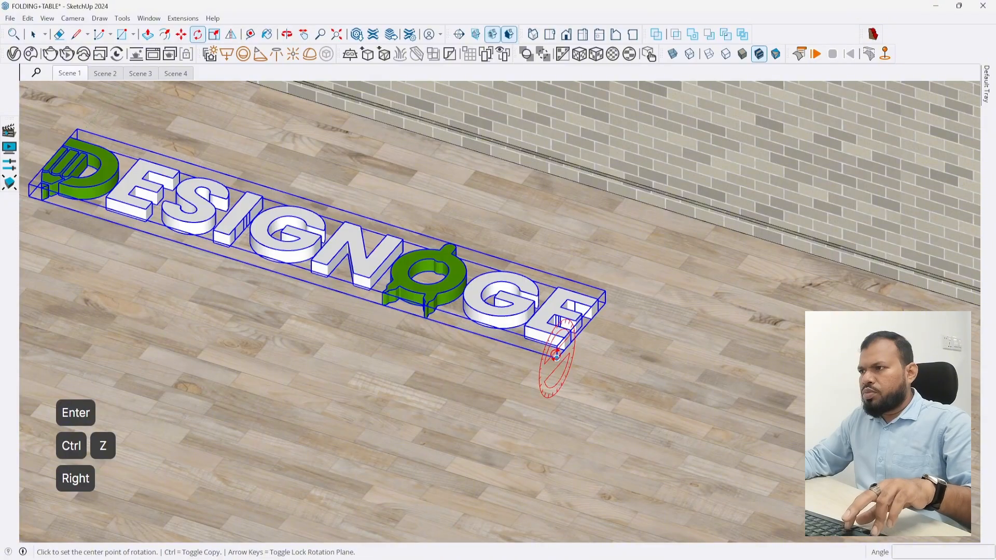
left_click(557, 358)
left_click(584, 326)
type("9")
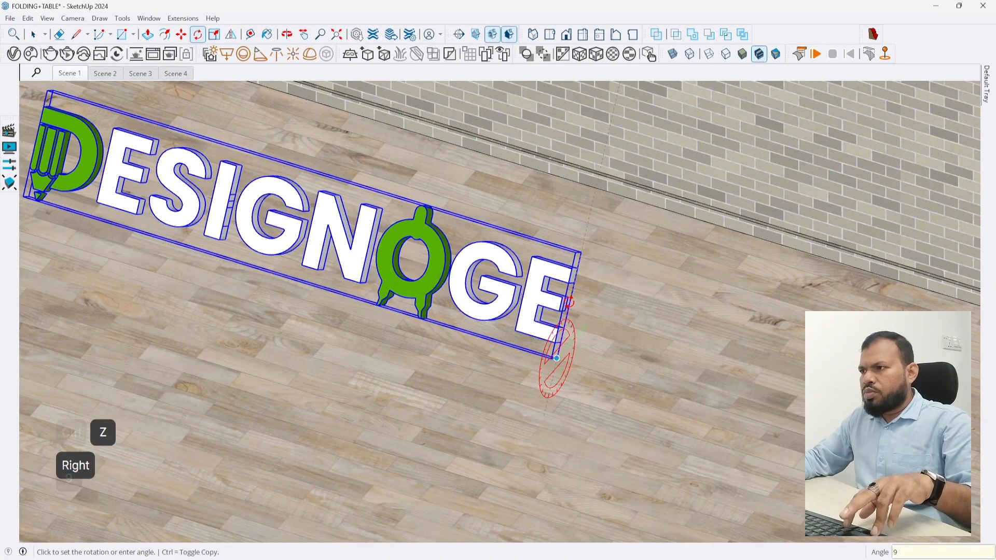
type("0")
key("Return")
Scale the upright logo group down uniformly again to less than half its size to suit the wall shelf.
scroll(569, 301, "down", 6)
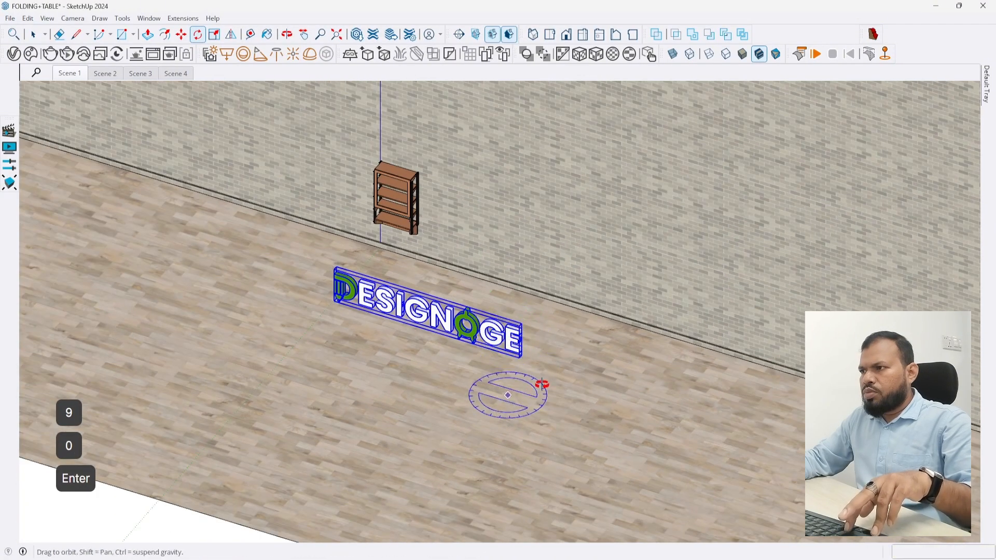
middle_click_drag(542, 385, 540, 340)
key("s")
left_click(531, 318)
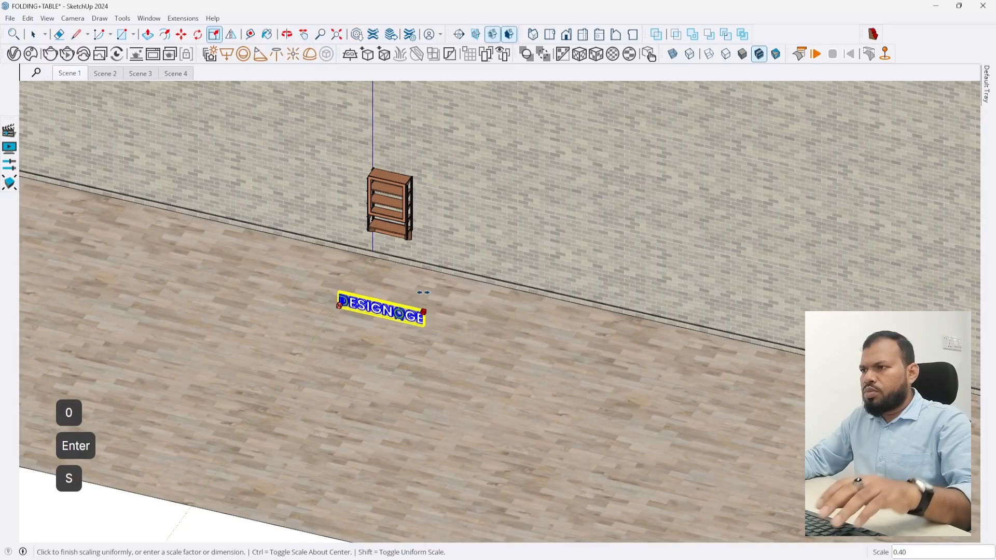
left_click(376, 285)
Move the logo group from the floor, by its lower corner at the letter E, onto the board beneath the lowest shelf.
scroll(378, 287, "up", 6)
key("m")
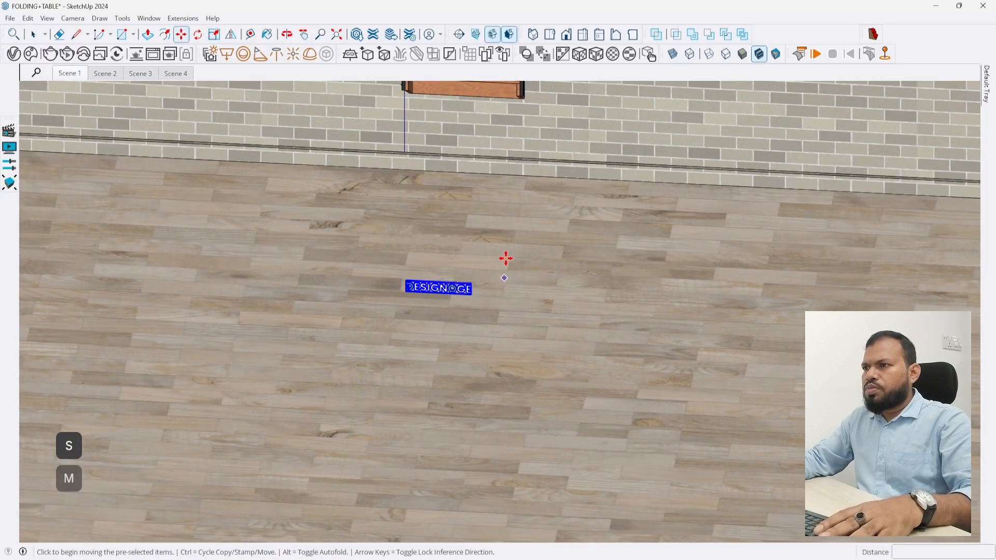
scroll(456, 316, "up", 2)
scroll(438, 316, "up", 5)
scroll(344, 305, "up", 2)
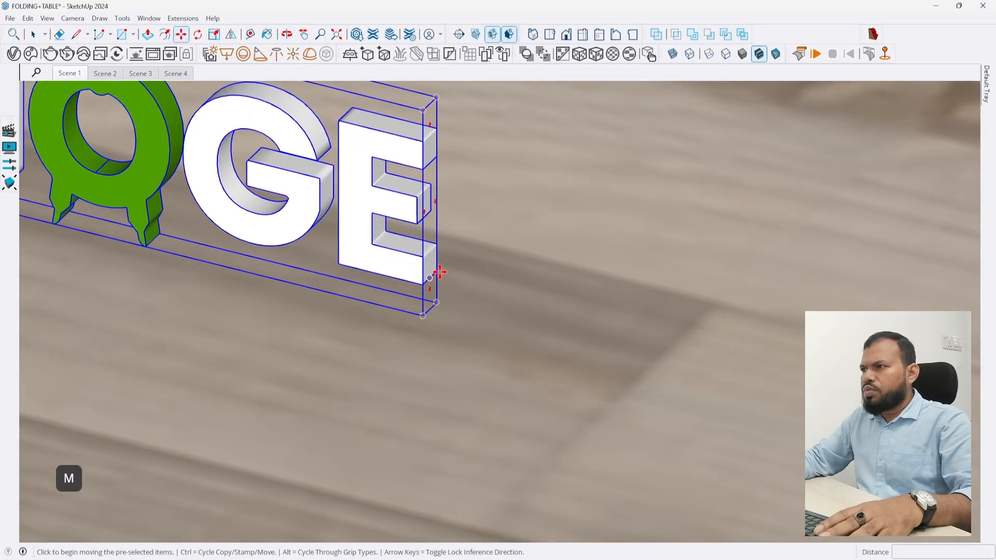
left_click(438, 270)
scroll(415, 399, "down", 10)
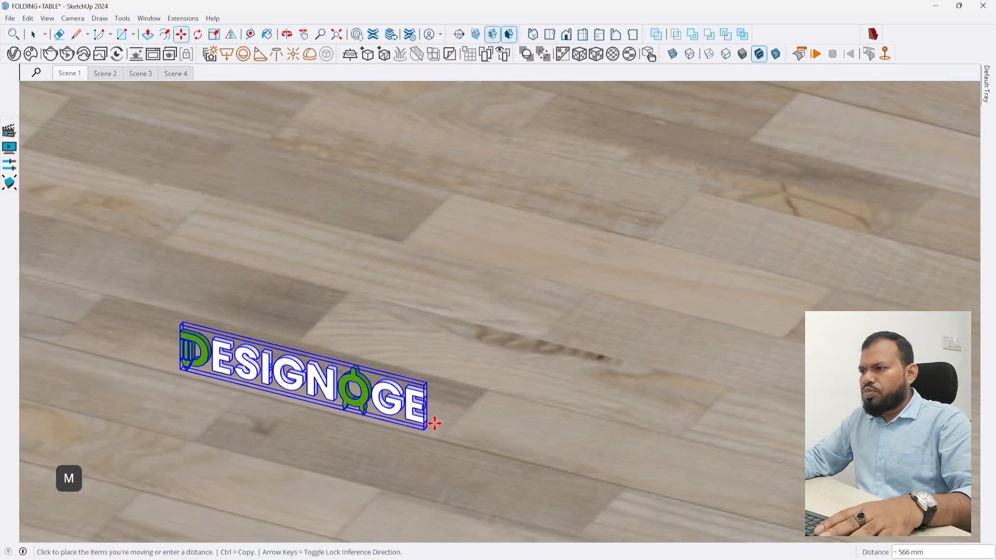
scroll(588, 227, "up", 8)
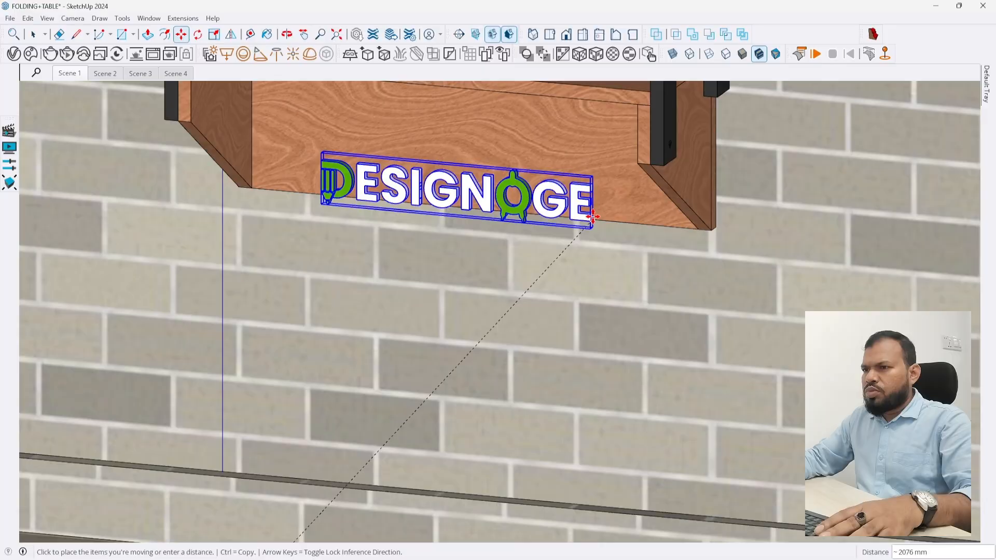
left_click(591, 224)
Shift the logo group 21 mm along the red axis and about 81 mm upward to centre it on the shelf's bottom board.
middle_click_drag(540, 314, 478, 192)
key("m")
left_click(446, 158)
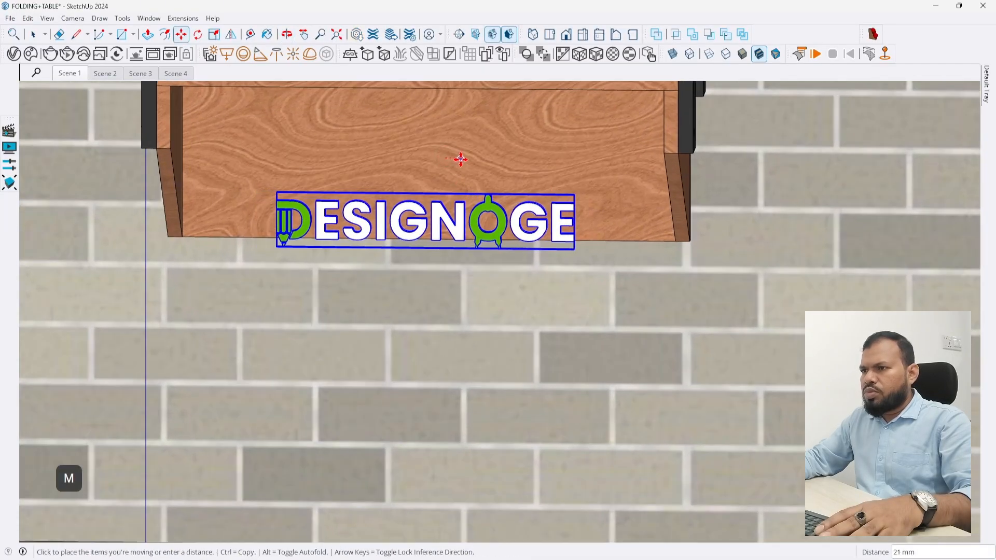
left_click(461, 158)
left_click(447, 148)
type("21")
key("Return")
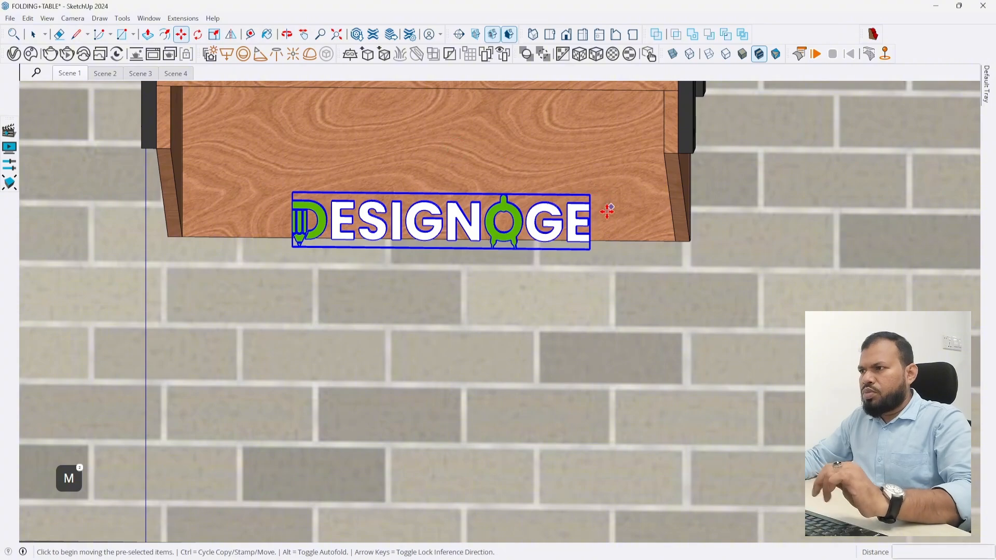
left_click(608, 210)
left_click(616, 149)
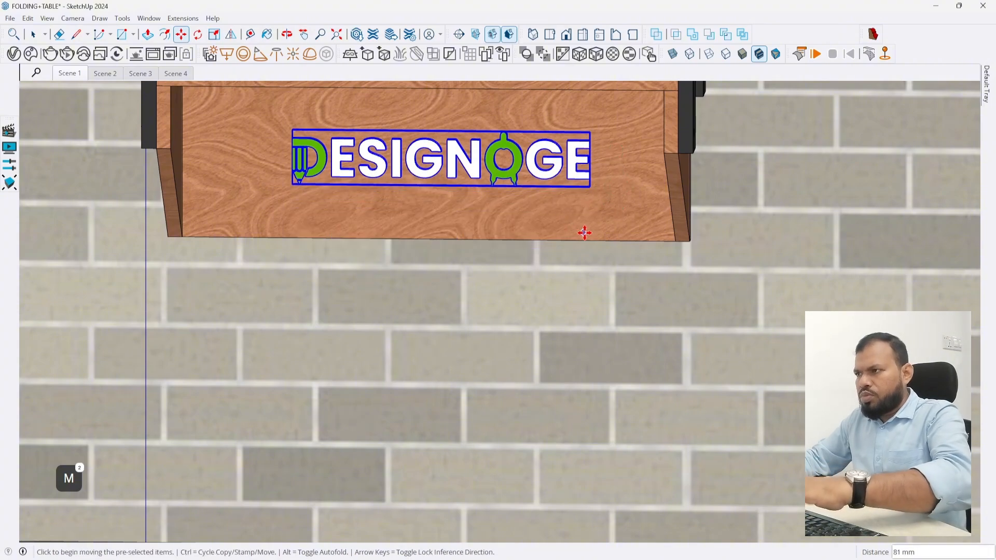
Shrink the logo uniformly from two opposite corners, by factors of about 0.96 and 0.97, leaving it centred on the board.
key("s")
left_click(590, 187)
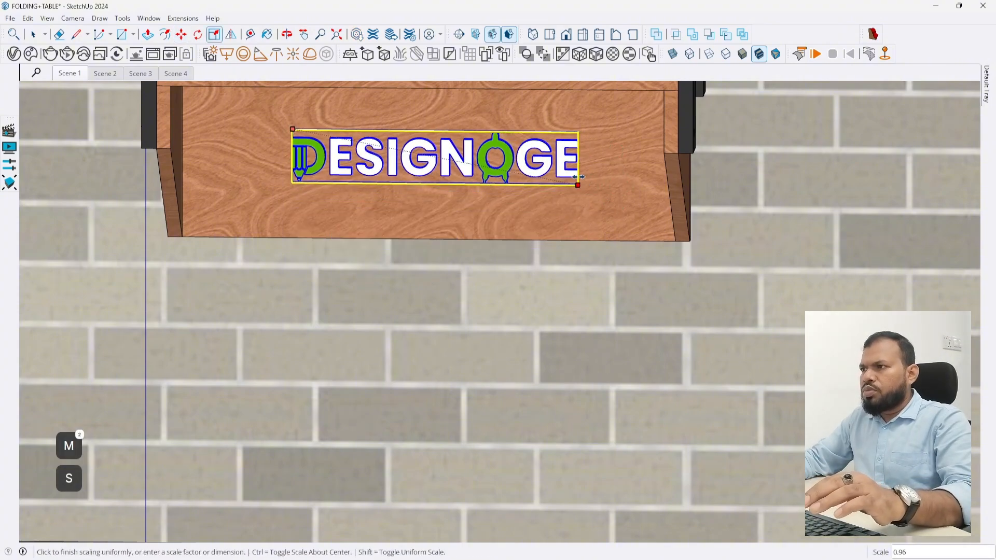
left_click(293, 131)
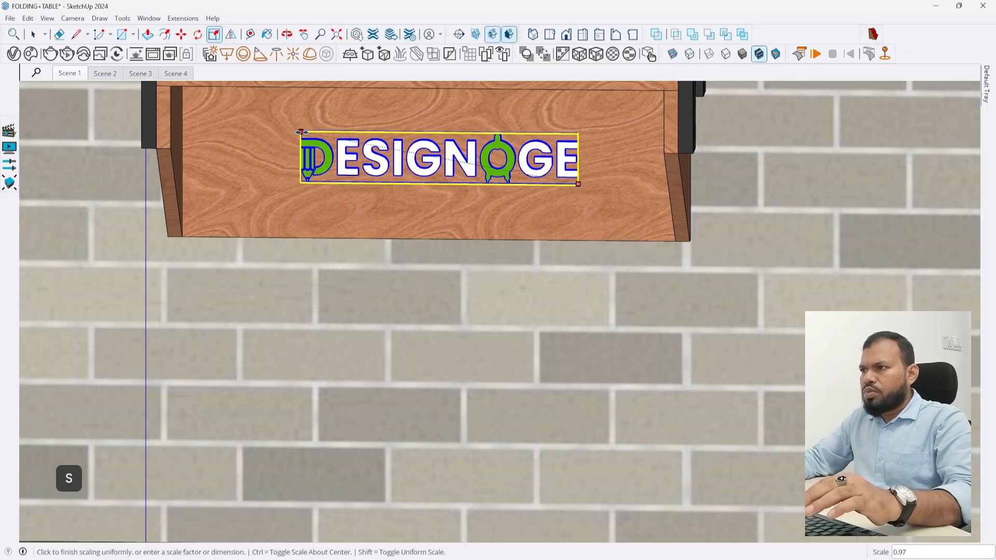
left_click(303, 134)
scroll(499, 177, "down", 2)
scroll(536, 263, "up", 2)
key("space")
Examine the logo's placement on the folding table shelf from both sides.
middle_click_drag(505, 242, 416, 260)
scroll(558, 248, "down", 2)
scroll(591, 305, "down", 2)
scroll(562, 249, "up", 2)
scroll(545, 298, "down", 2)
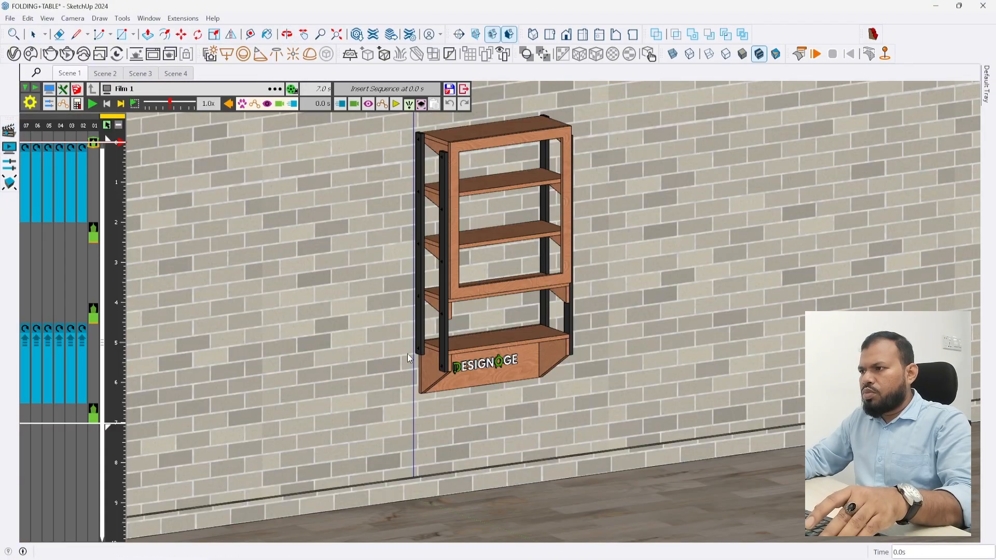
scroll(465, 392, "down", 1)
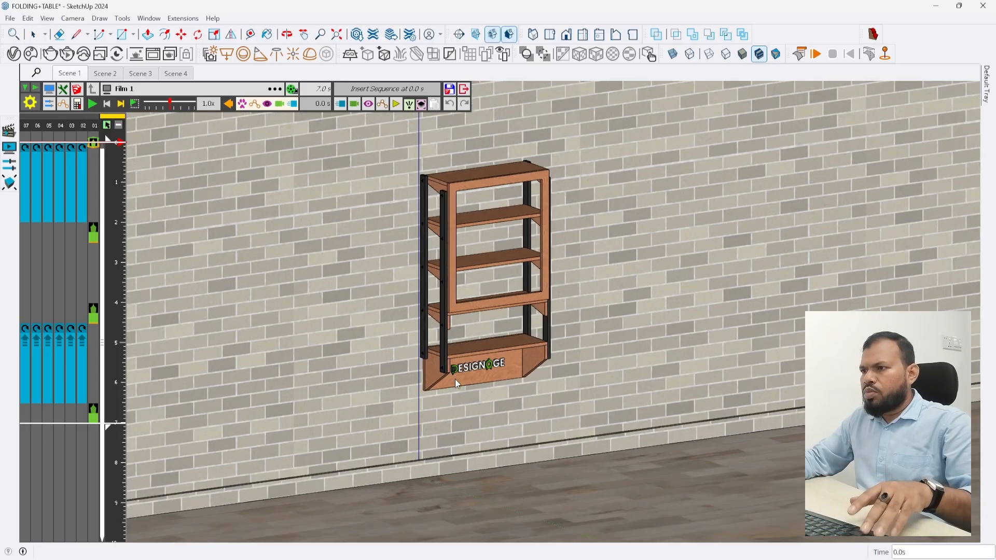
middle_click_drag(456, 379, 342, 337)
scroll(505, 325, "up", 2)
middle_click_drag(505, 325, 398, 328)
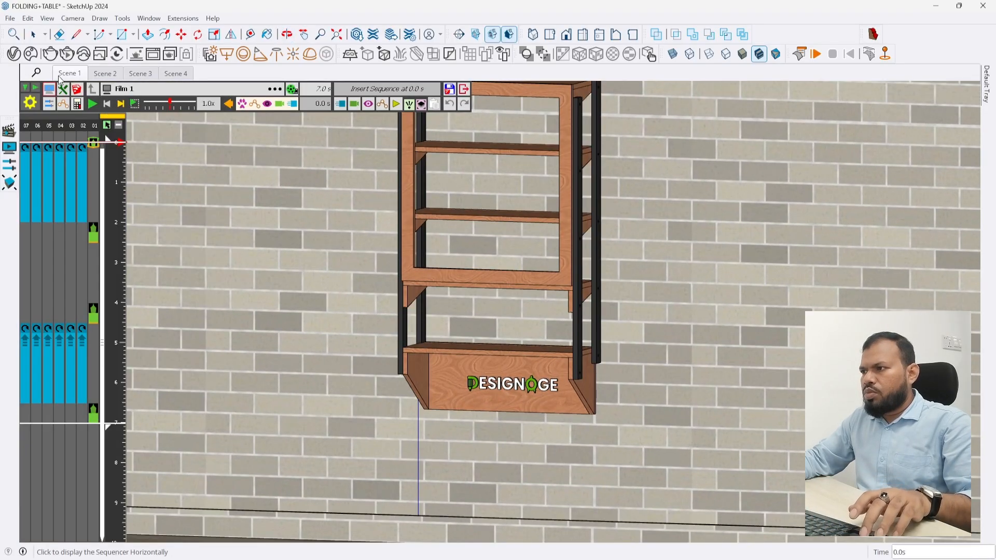
Return to the Scene 1 view, play the Film 1 animation from the start, and inspect the logo up close.
left_click(69, 73)
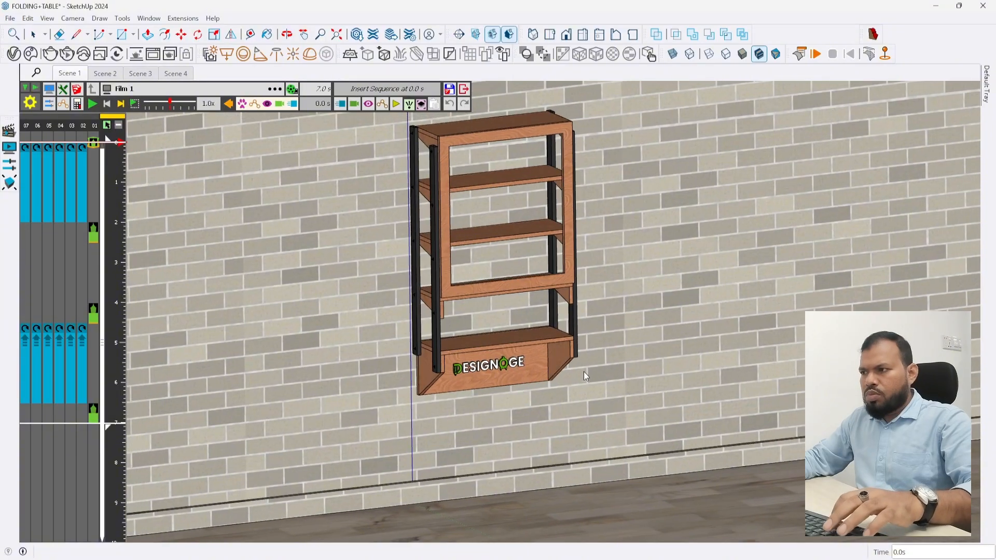
middle_click_drag(584, 372, 570, 349)
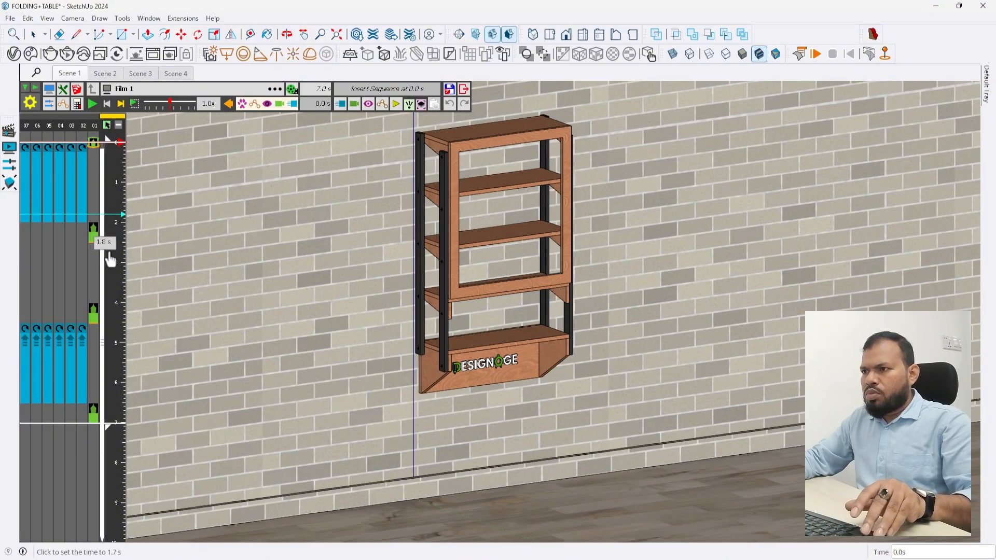
left_click(92, 103)
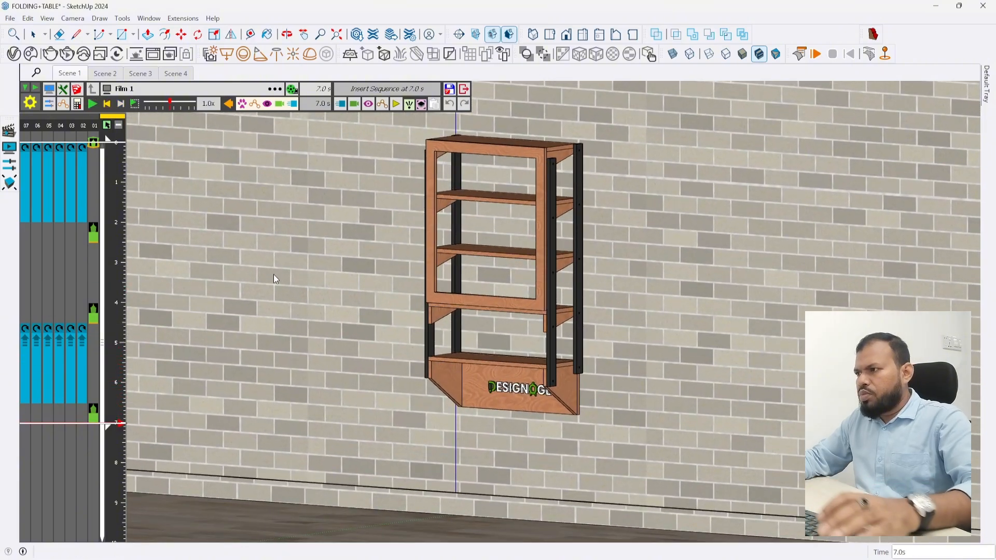
scroll(570, 415, "up", 5)
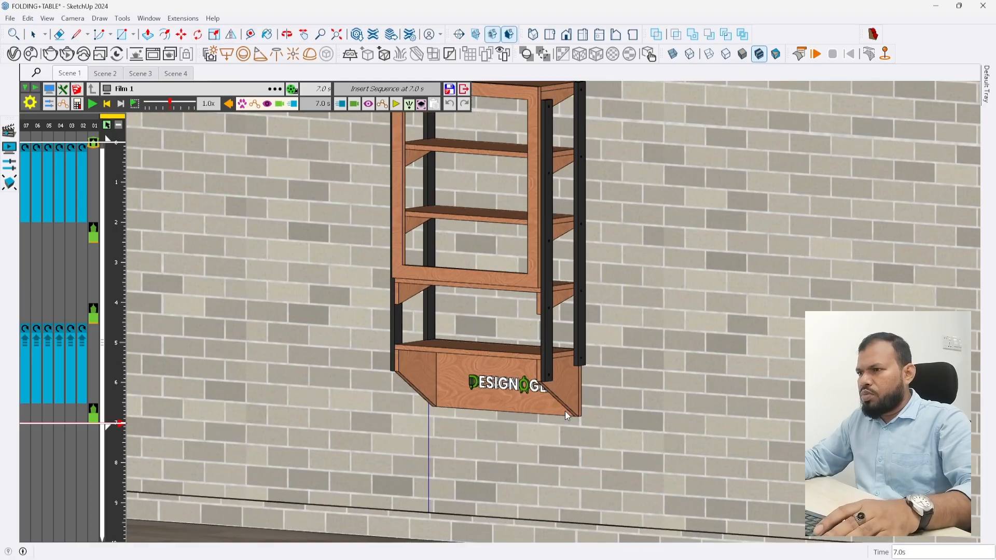
middle_click_drag(542, 392, 638, 351)
scroll(467, 358, "up", 2)
middle_click_drag(550, 358, 602, 347)
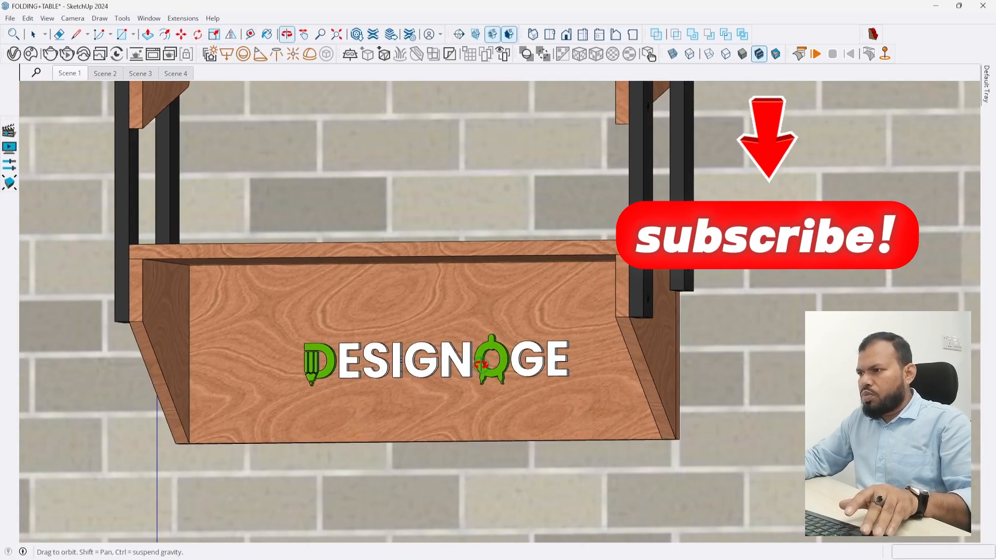